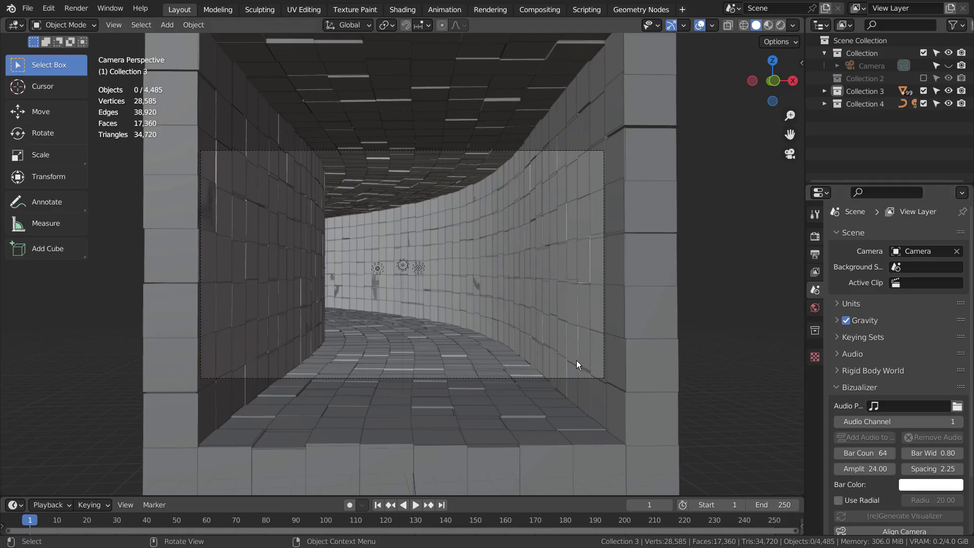
Orbit and zoom around the curved block tunnel to look it over
click(740, 330)
middle_drag(741, 335, 591, 395)
scroll(591, 394, down, 3)
middle_drag(543, 336, 397, 323)
scroll(558, 308, up, 4)
Return to the camera view and exclude Collection 3 from the view layer
scroll(529, 313, down, 1)
key(KP_0)
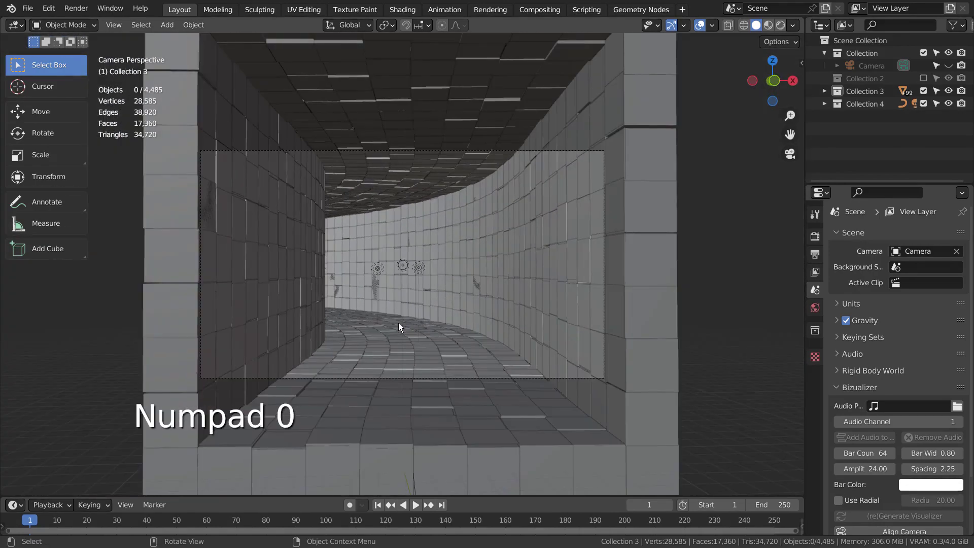
click(923, 91)
Exclude Collection 4 and add a new cube mesh to the empty scene
click(923, 104)
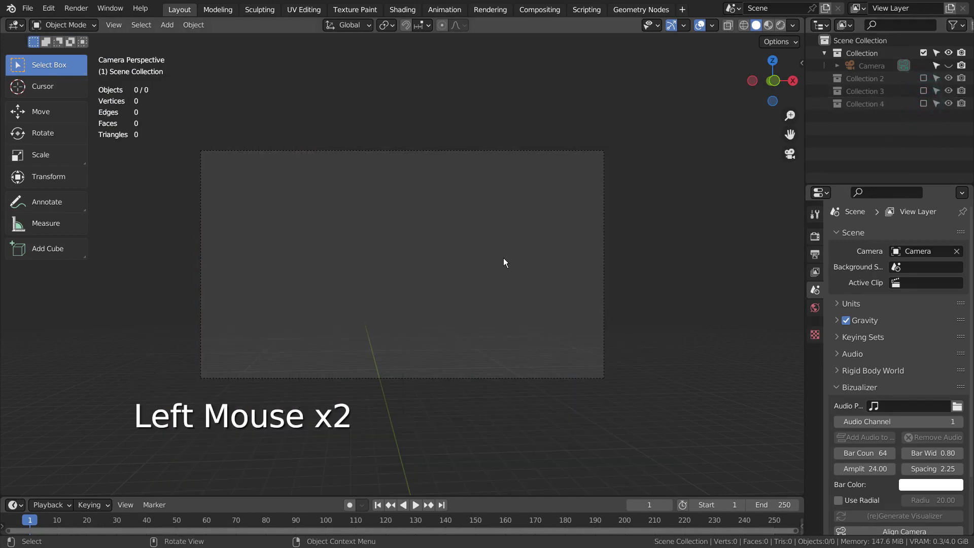
middle_drag(503, 262, 515, 348)
key(a)
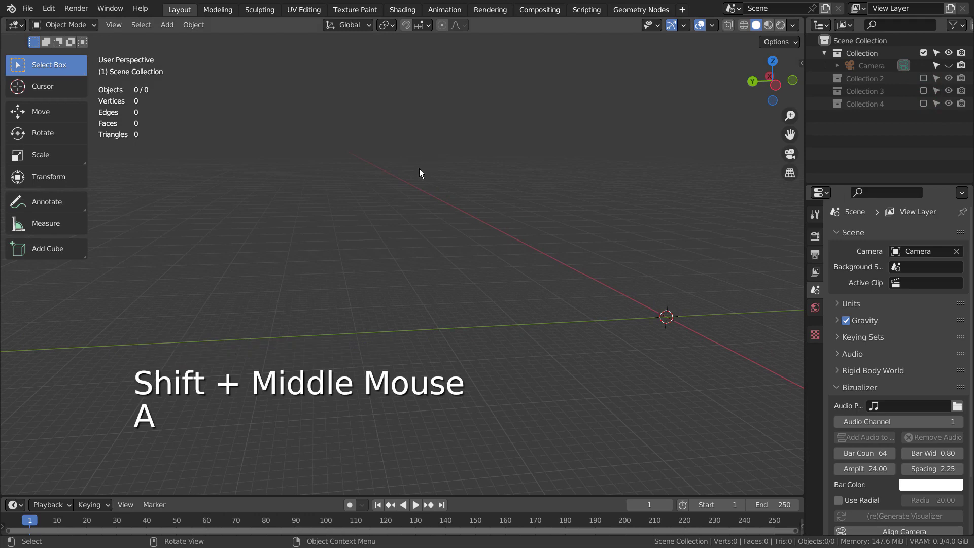
key(shift+a)
mouse_move(405, 175)
click(451, 184)
key(KP_Decimal)
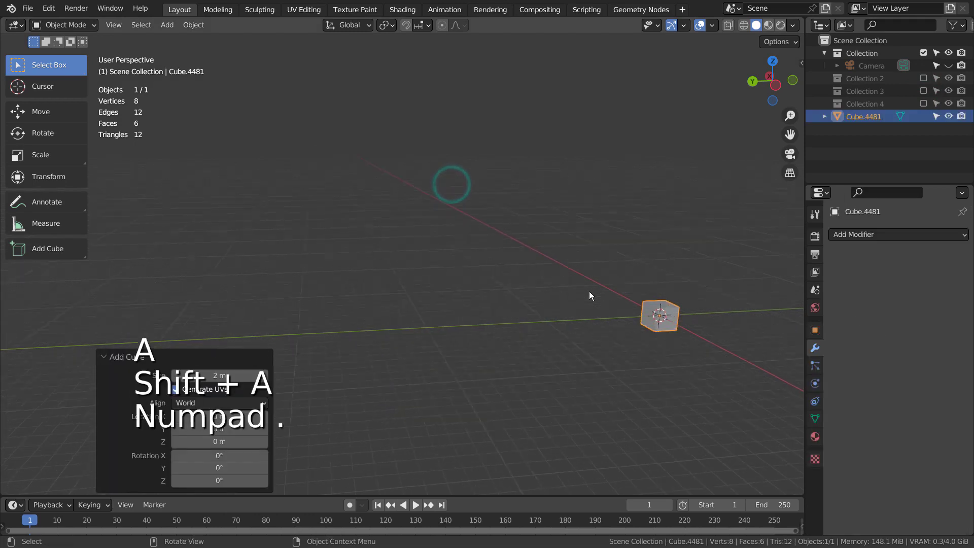
middle_drag(622, 300, 646, 318)
scroll(646, 318, down, 3)
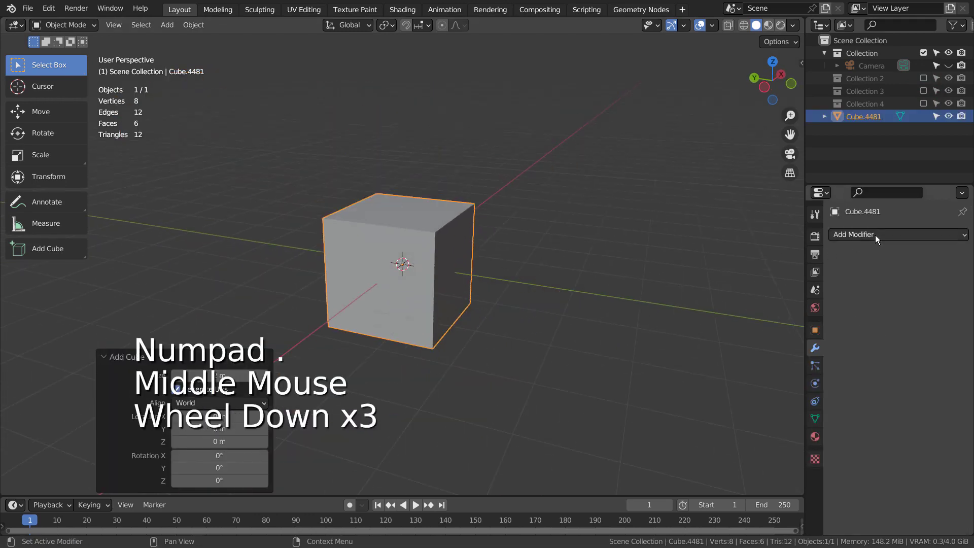
Add two Array modifiers to the cube, each with Count 10
click(874, 235)
click(744, 270)
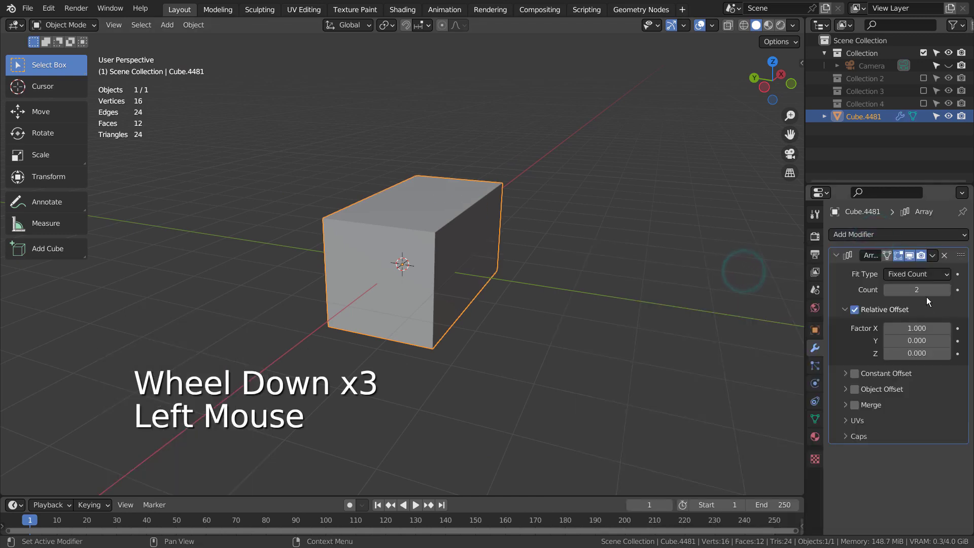
mouse_move(926, 296)
mouse_down()
mouse_move(938, 292)
mouse_move(927, 291)
mouse_up()
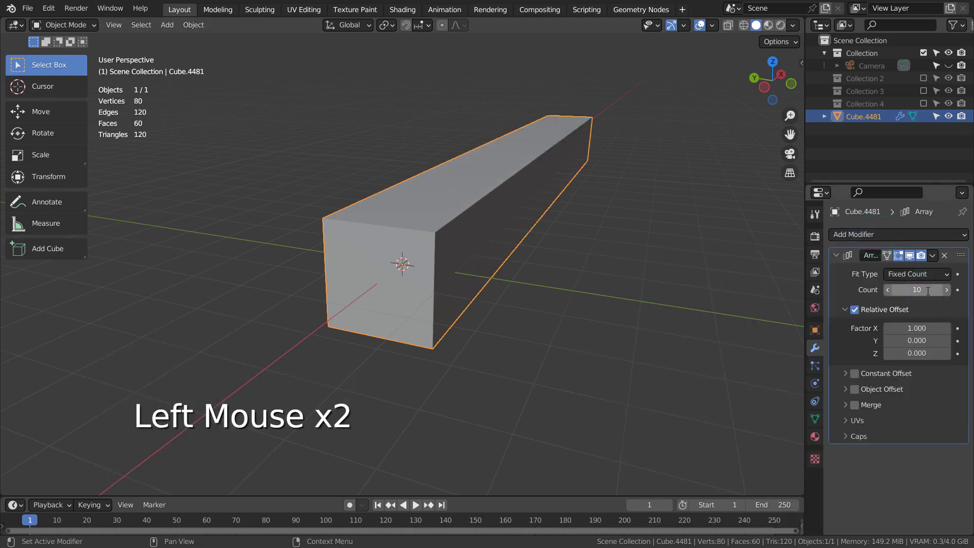
click(883, 234)
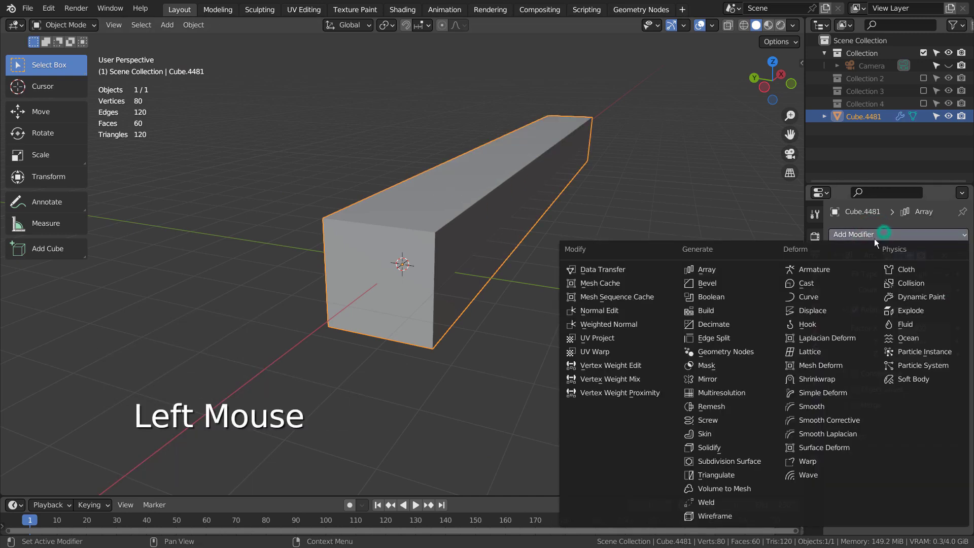
click(747, 267)
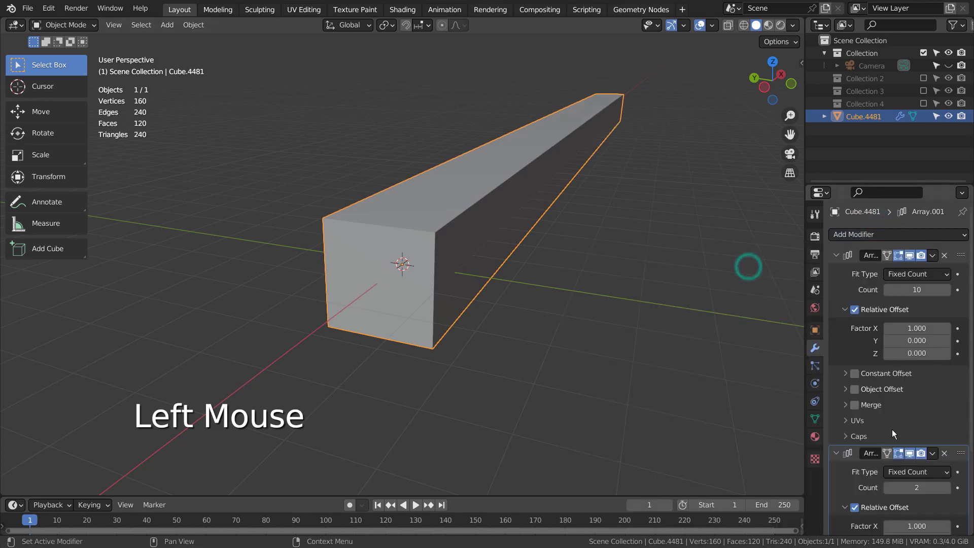
double_click(917, 487)
text(10)
key(Return)
Set the second array's relative offset to X 0, Y 0, Z 1 so it stacks upward
scroll(918, 486, down, 2)
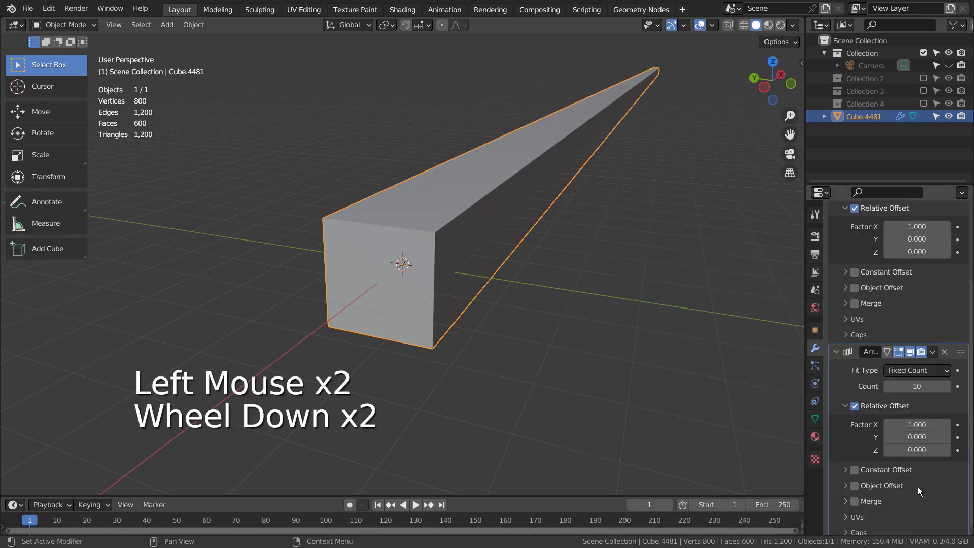
click(918, 426)
text(0)
key(Tab)
text(1)
key(Return)
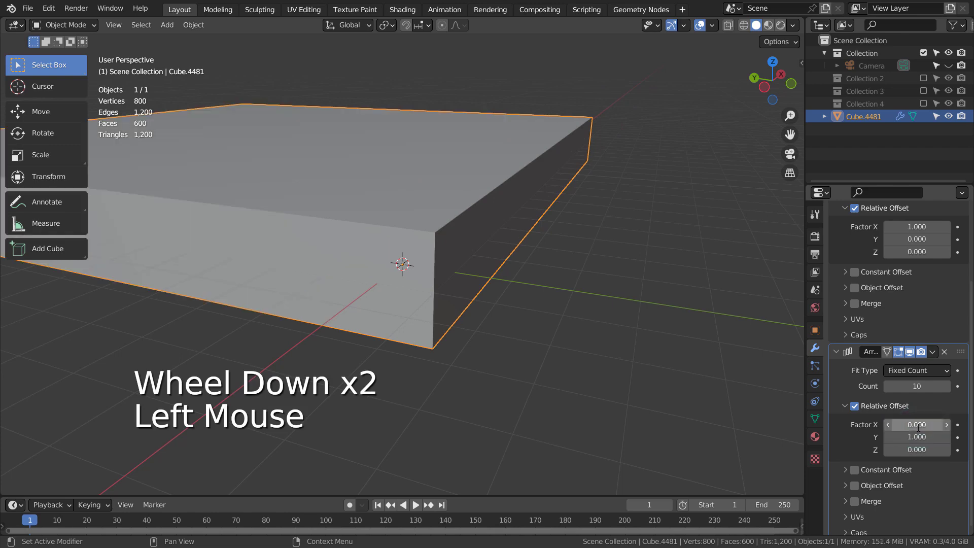
click(919, 439)
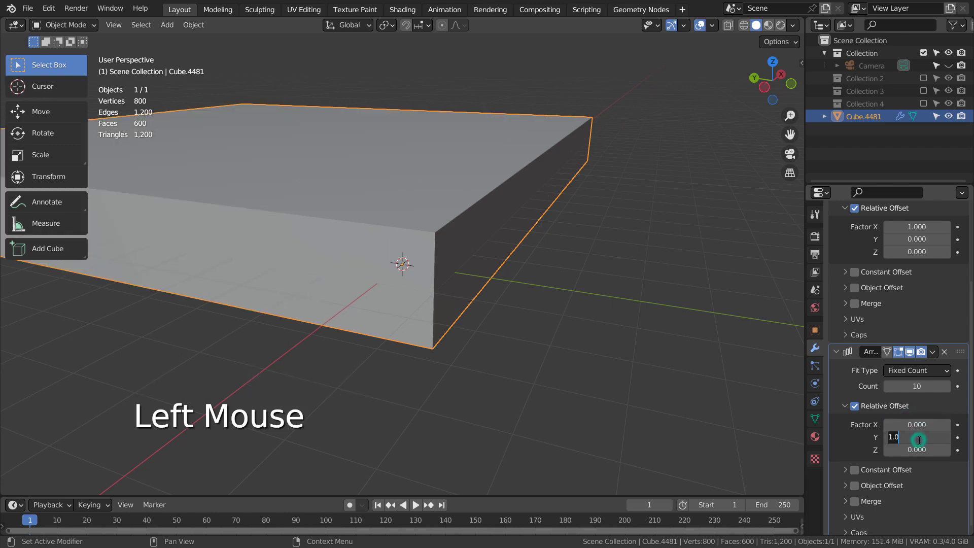
text(0)
key(Tab)
text(1)
key(Return)
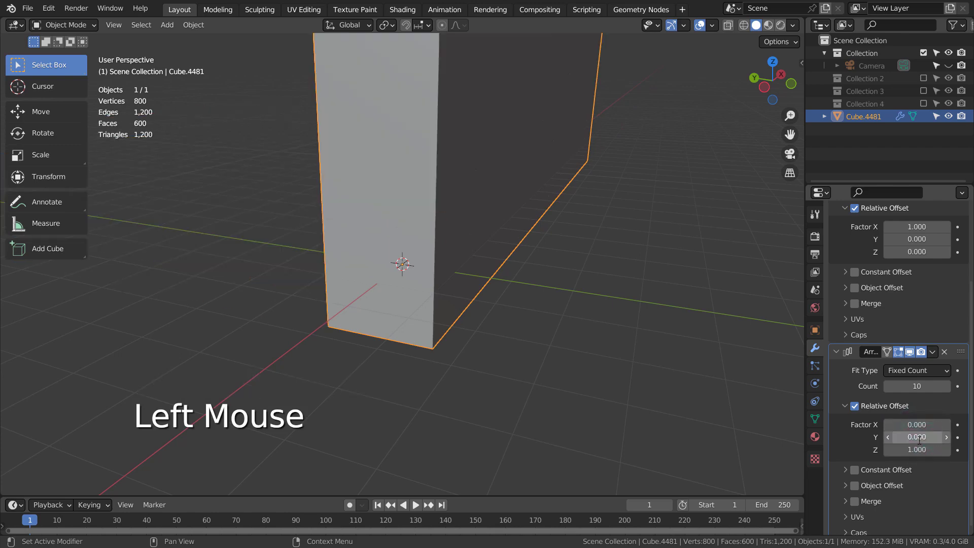
middle_drag(714, 371, 600, 302)
scroll(601, 302, down, 2)
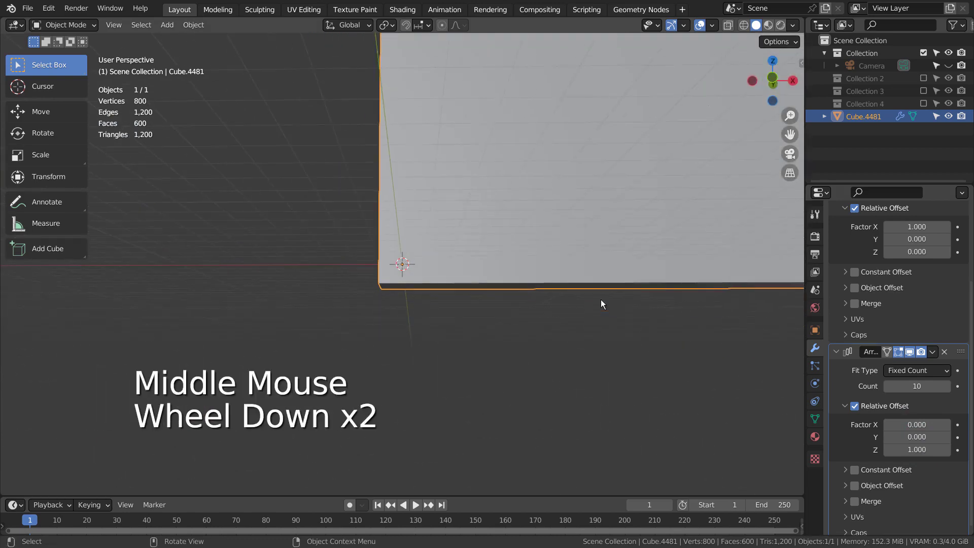
scroll(600, 299, down, 2)
shift+middle_drag(625, 237, 553, 341)
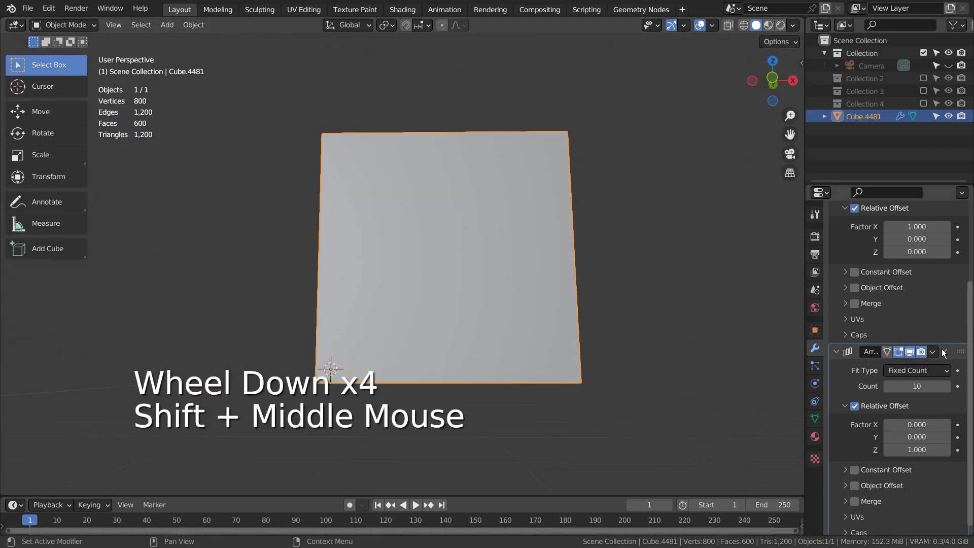
Apply both Array modifiers and select the resulting cube wall
click(845, 376)
key(ctrl+a)
key(ctrl+a)
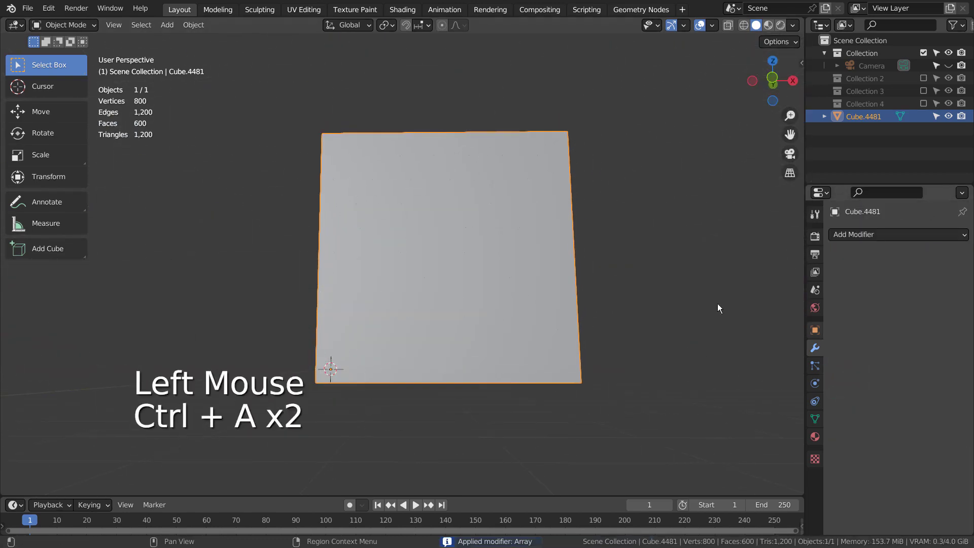
click(529, 261)
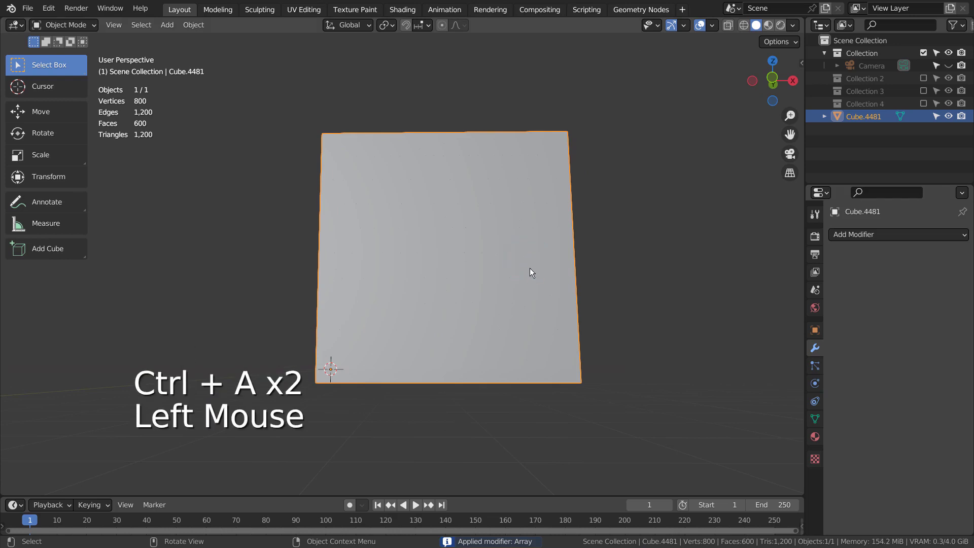
In Edit Mode with face selection, select all of the wall's faces and call Separate
key(Tab)
key(KP_1)
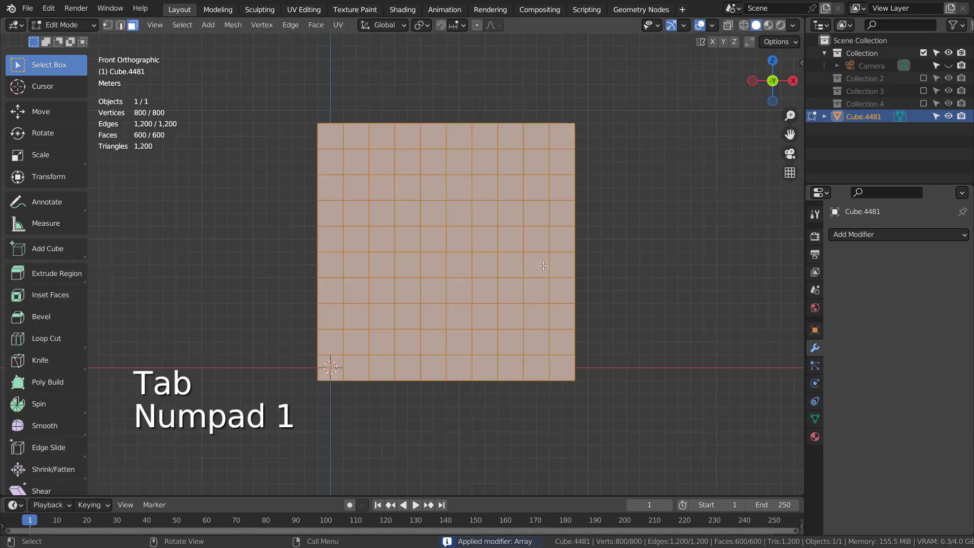
click(652, 231)
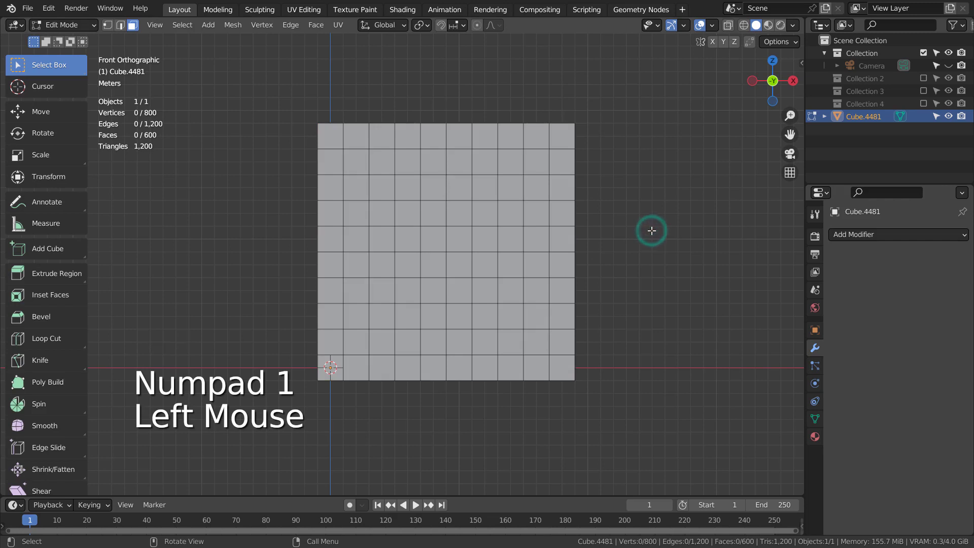
key(Tab)
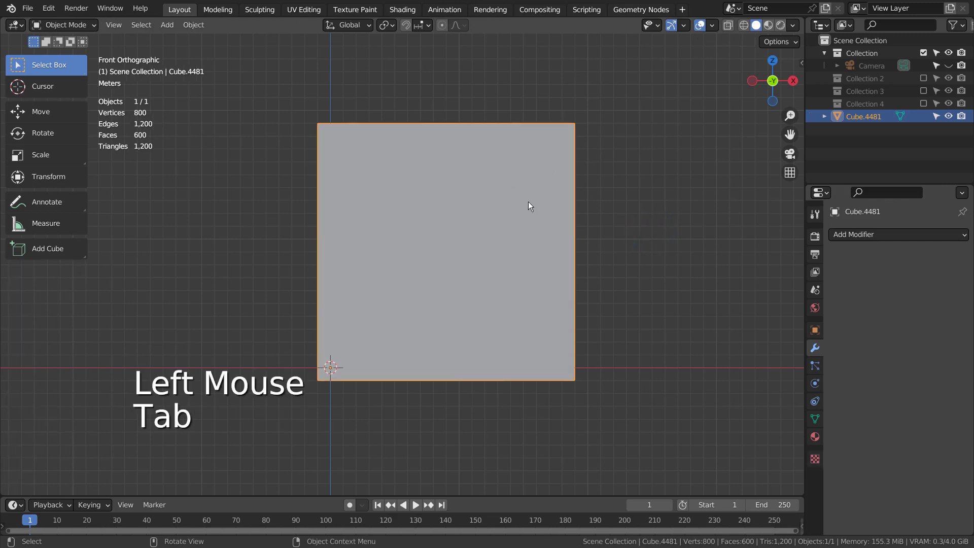
key(Tab)
key(3)
key(a)
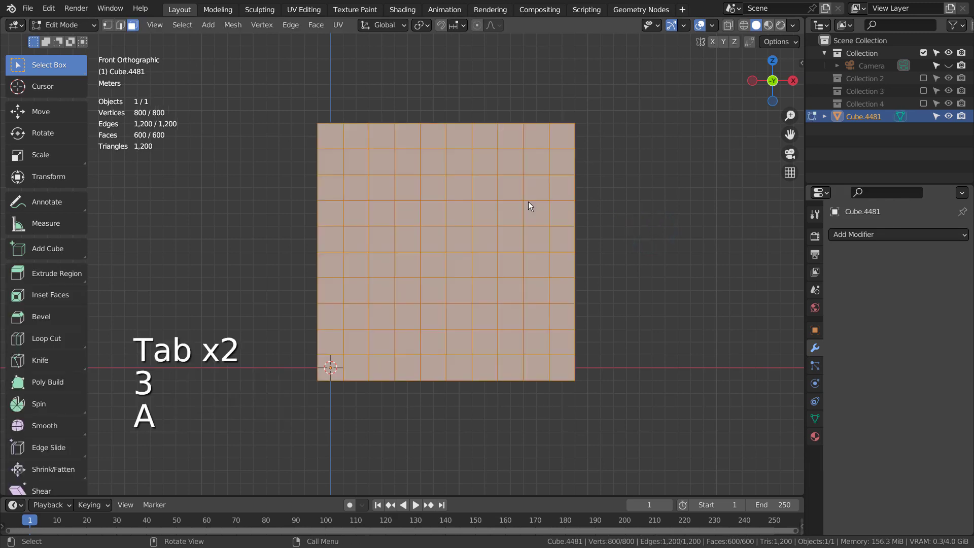
key(p)
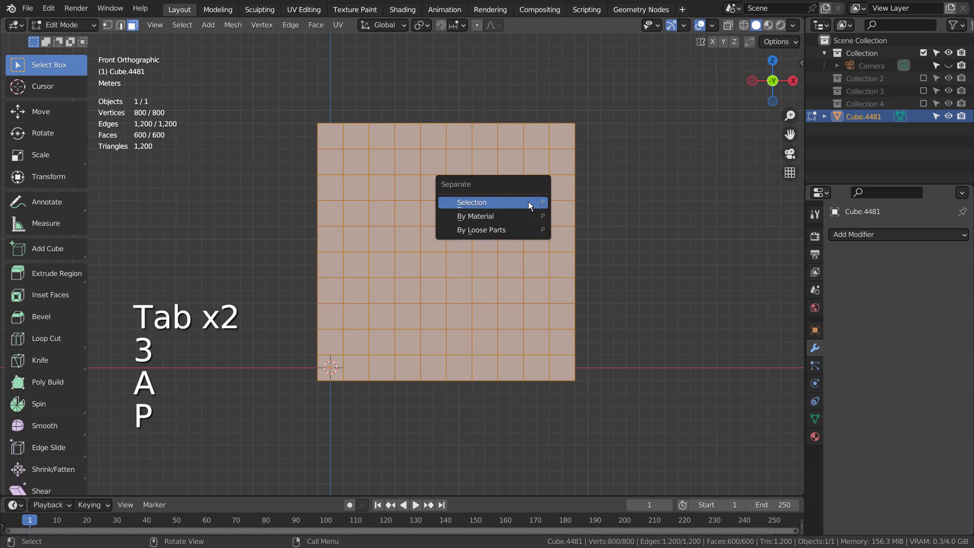
Separate the wall by loose parts into 100 individual cubes
click(520, 232)
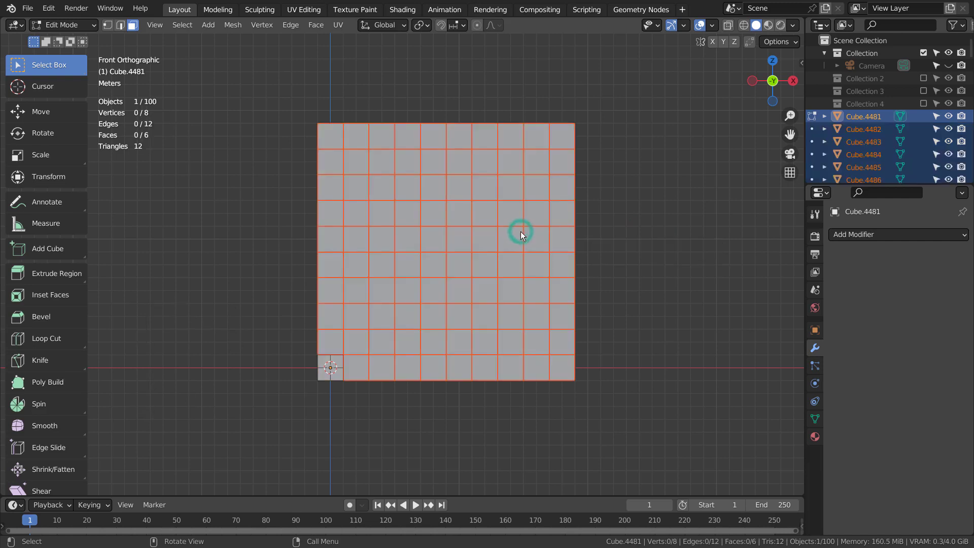
click(665, 198)
click(282, 107)
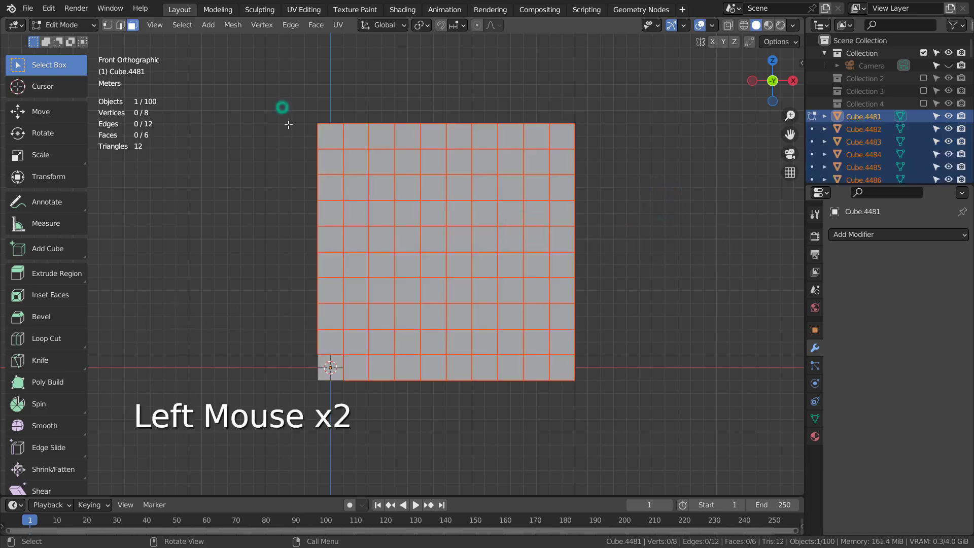
key(Tab)
click(374, 95)
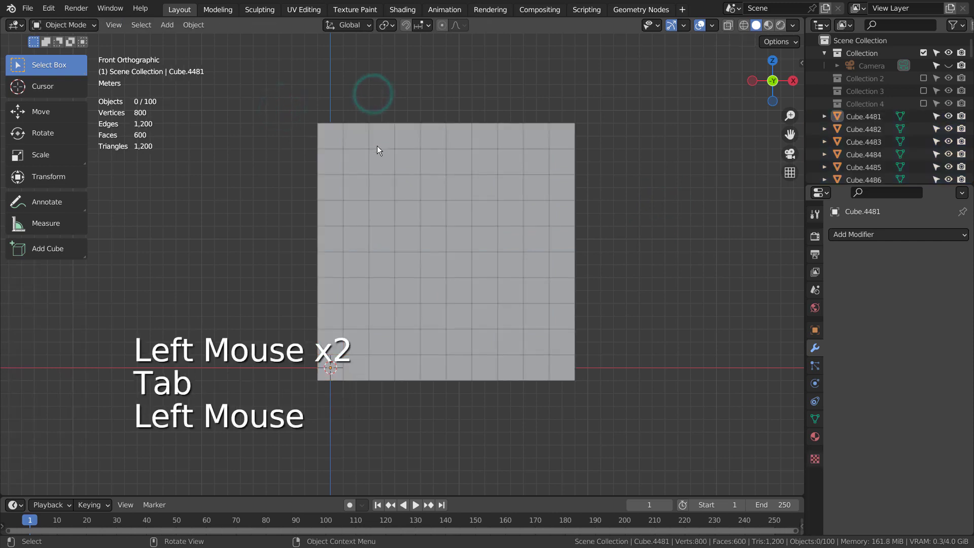
key(Tab)
key(Tab)
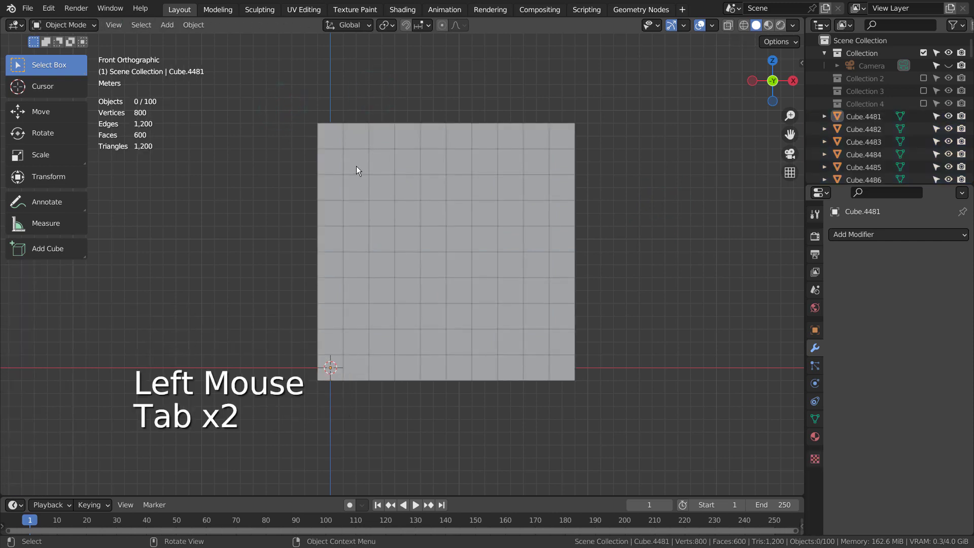
Box-select and delete the 64 inner cubes of the wall
key(b)
drag(355, 161, 537, 341)
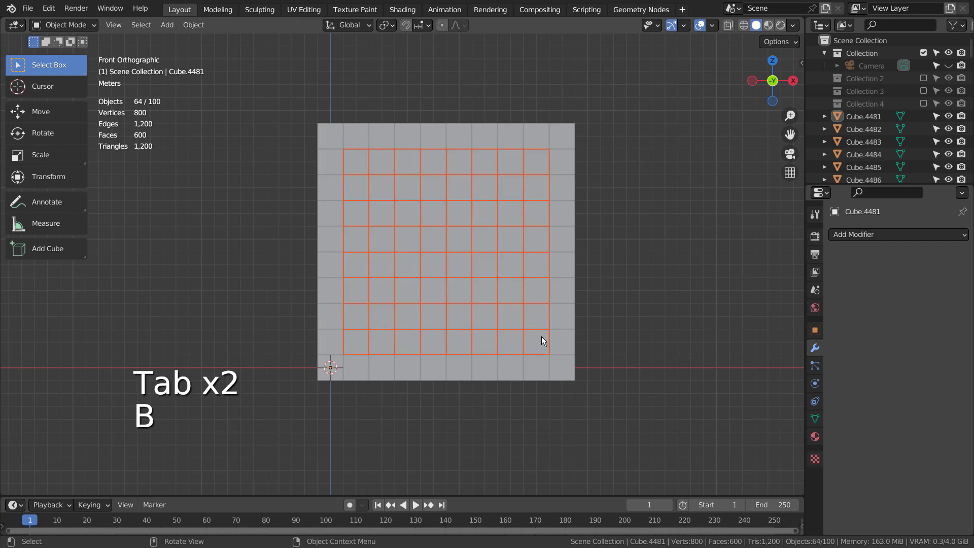
key(x)
click(533, 328)
mouse_move(471, 282)
middle_down()
mouse_move(576, 283)
mouse_move(413, 291)
mouse_move(454, 290)
middle_up()
Box-select the remaining 36 ring cubes and join them into one frame object
click(455, 288)
key(b)
drag(262, 107, 616, 406)
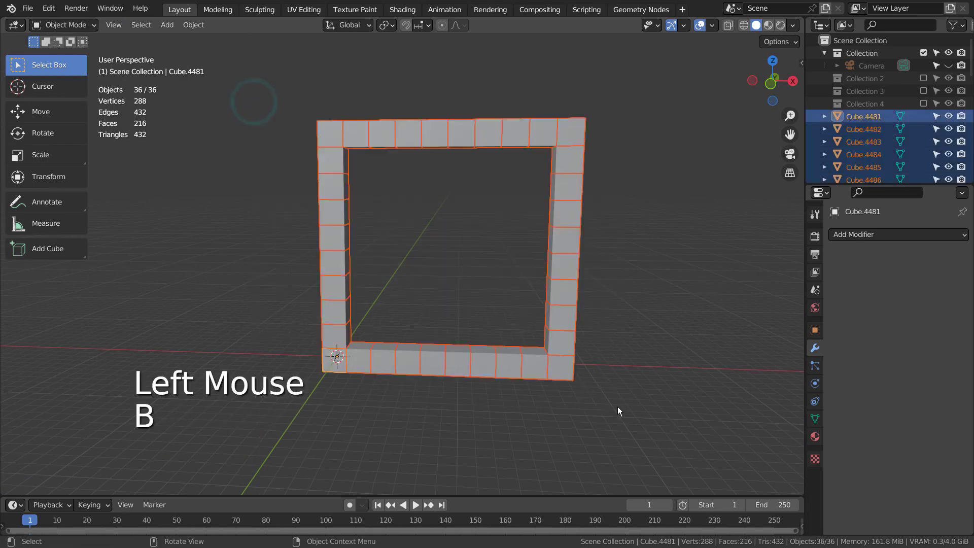
shift+click(572, 135)
key(ctrl+j)
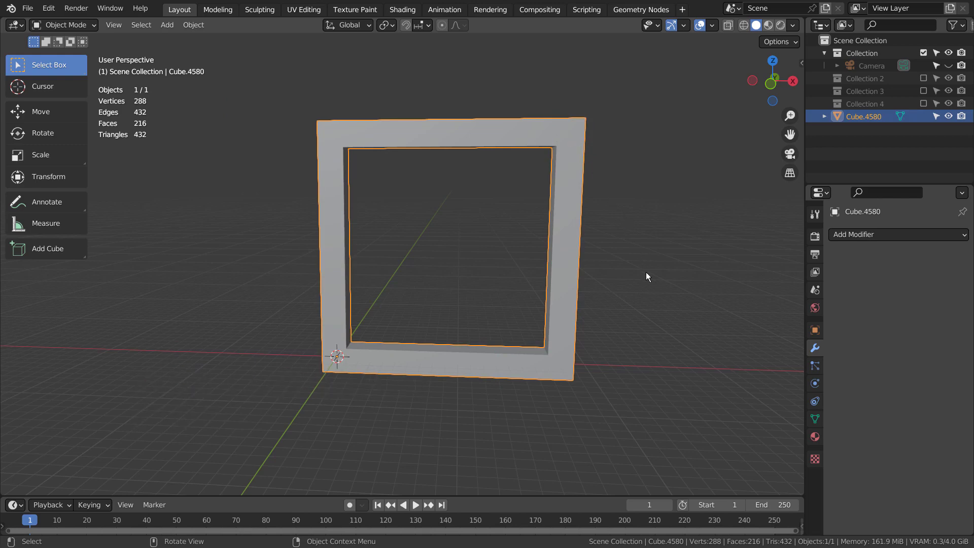
middle_drag(646, 276, 425, 303)
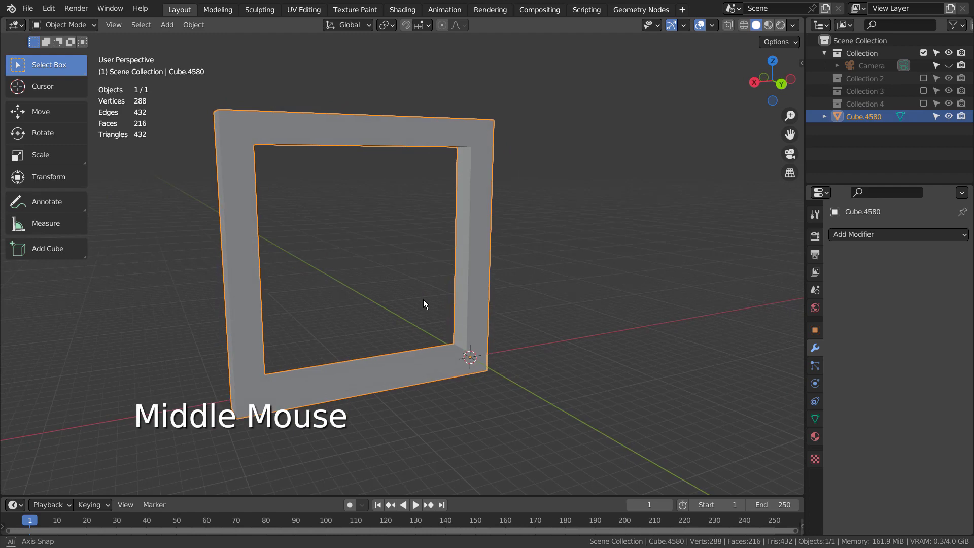
key(Tab)
key(3)
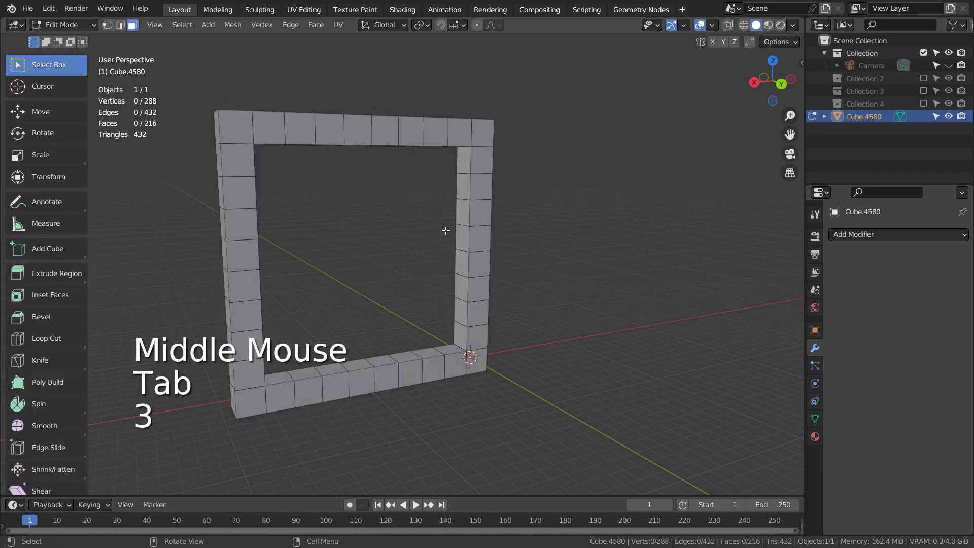
click(480, 136)
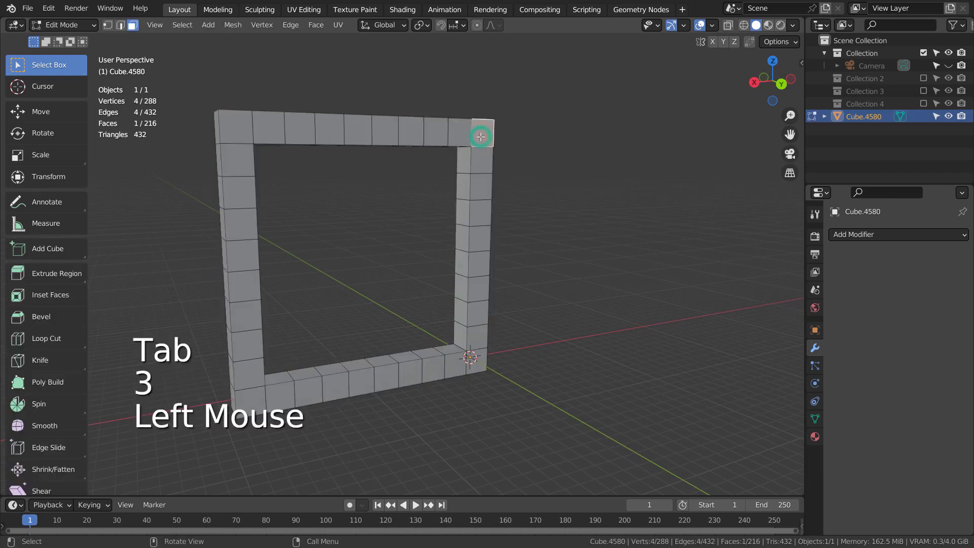
shift+click(243, 135)
middle_drag(253, 197, 304, 193)
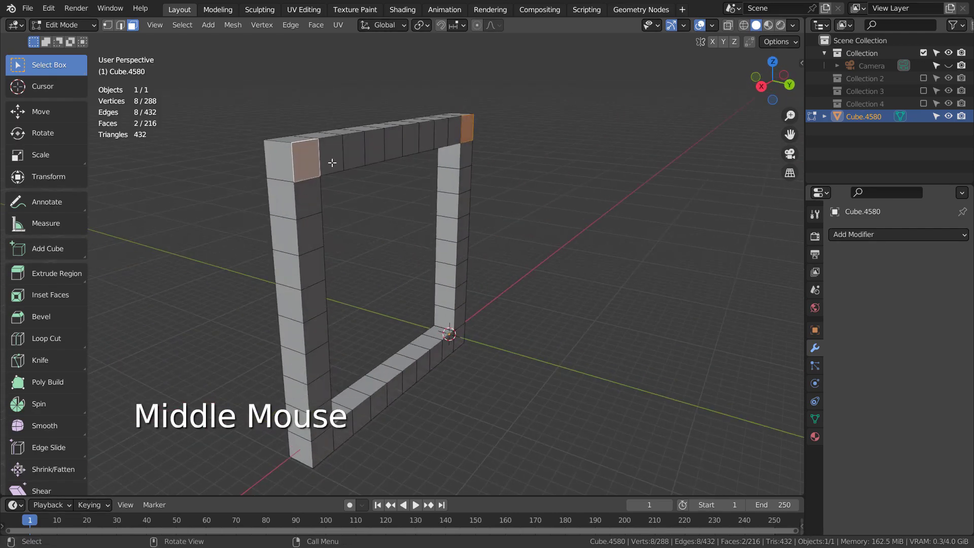
key(Tab)
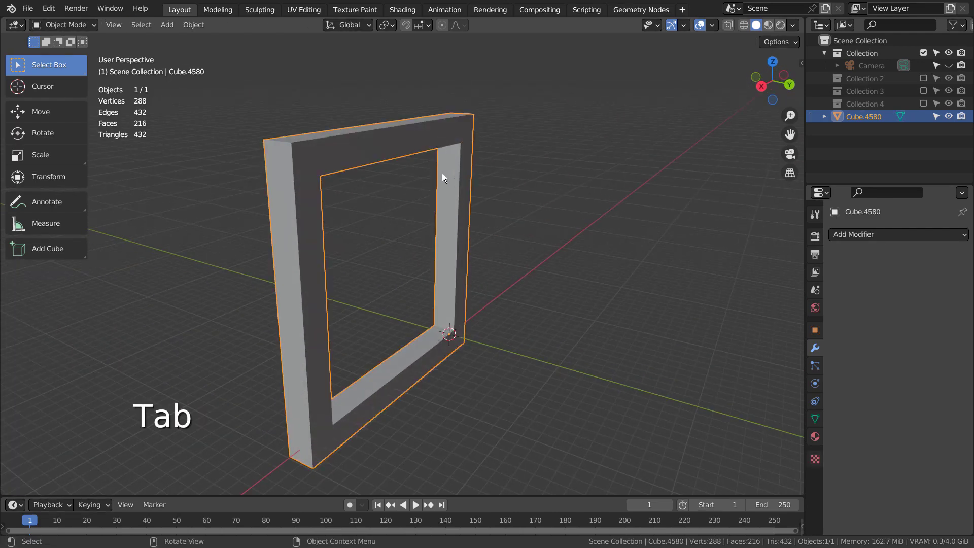
middle_drag(444, 172, 641, 188)
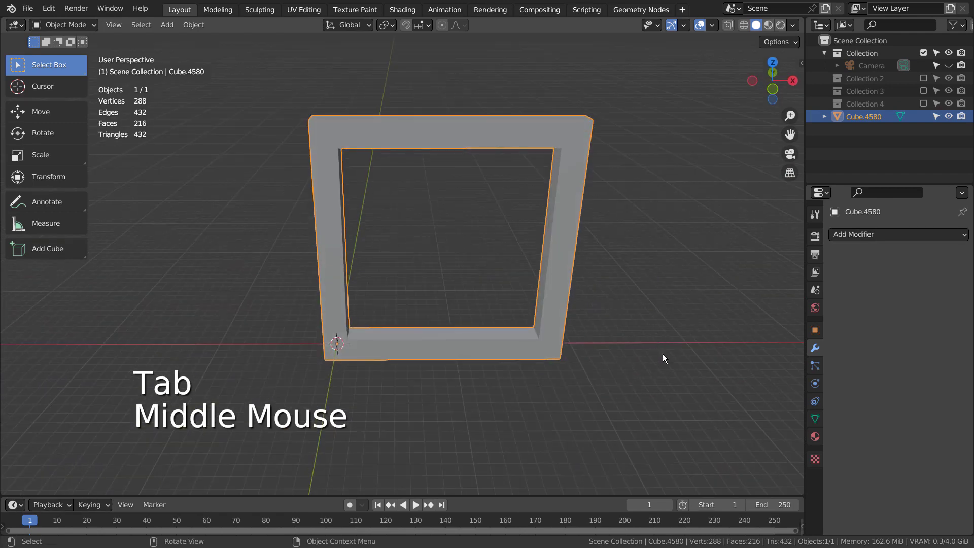
In top view, add a Point curve and switch it to 3D
key(KP_7)
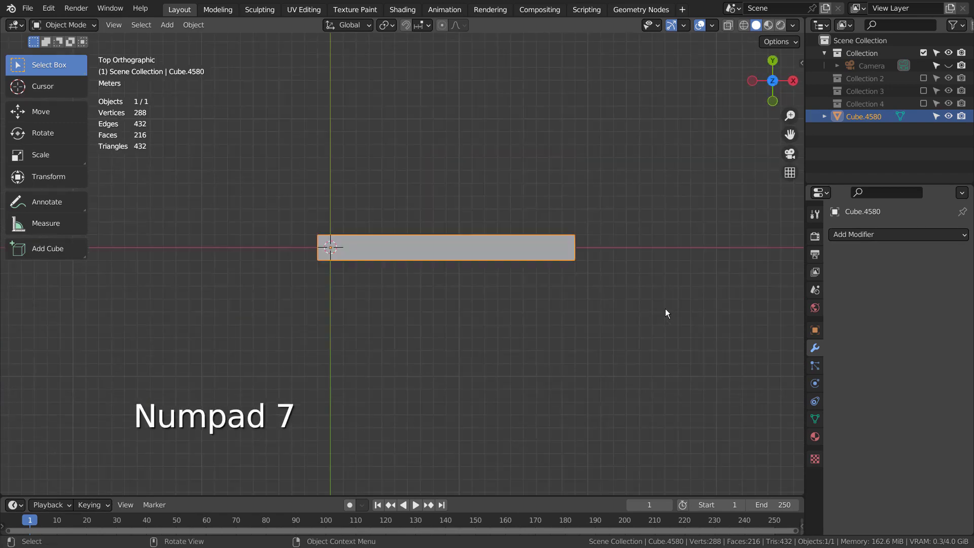
scroll(665, 309, down, 4)
key(shift+a)
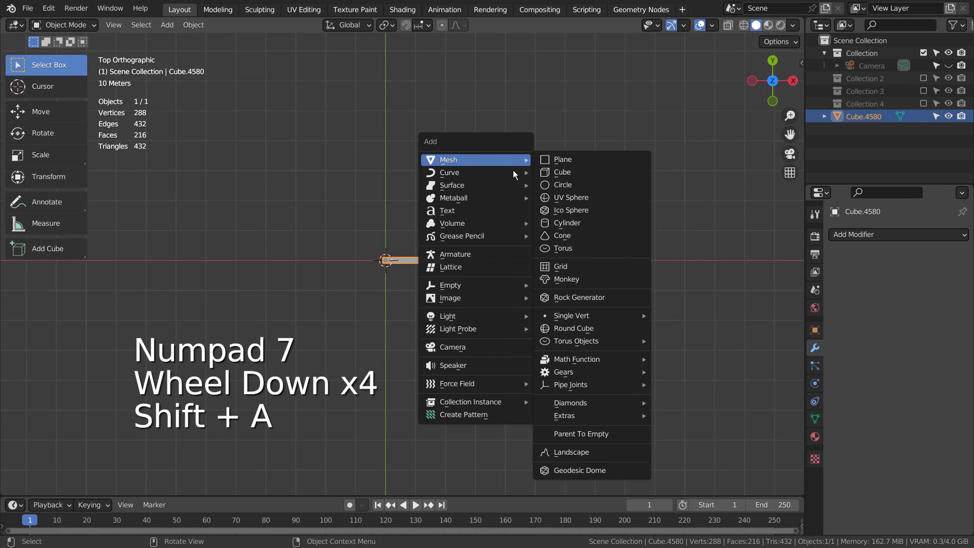
mouse_move(501, 172)
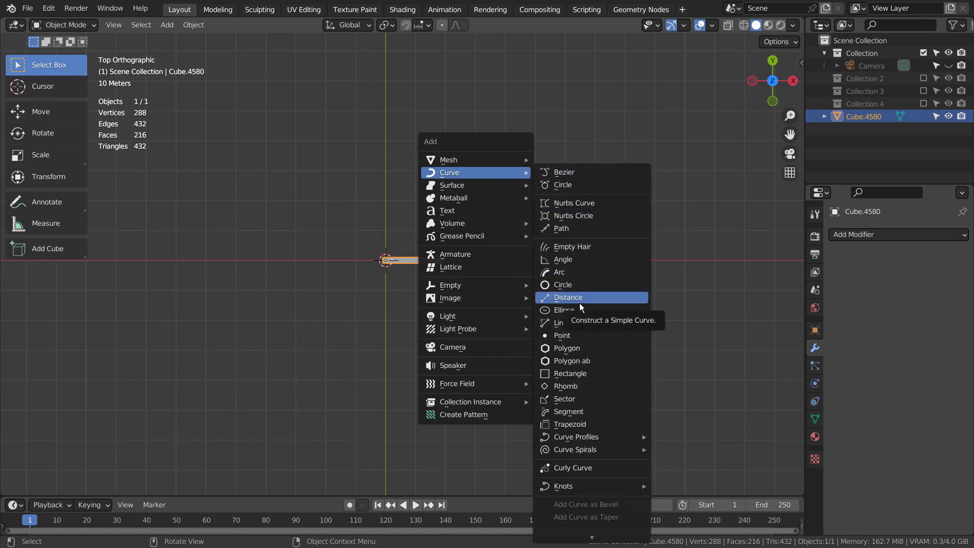
click(577, 331)
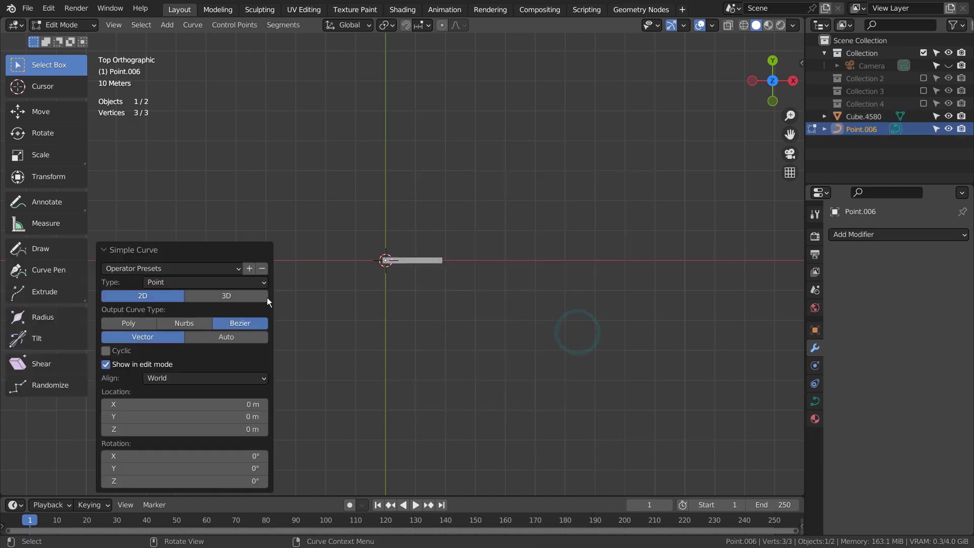
click(245, 296)
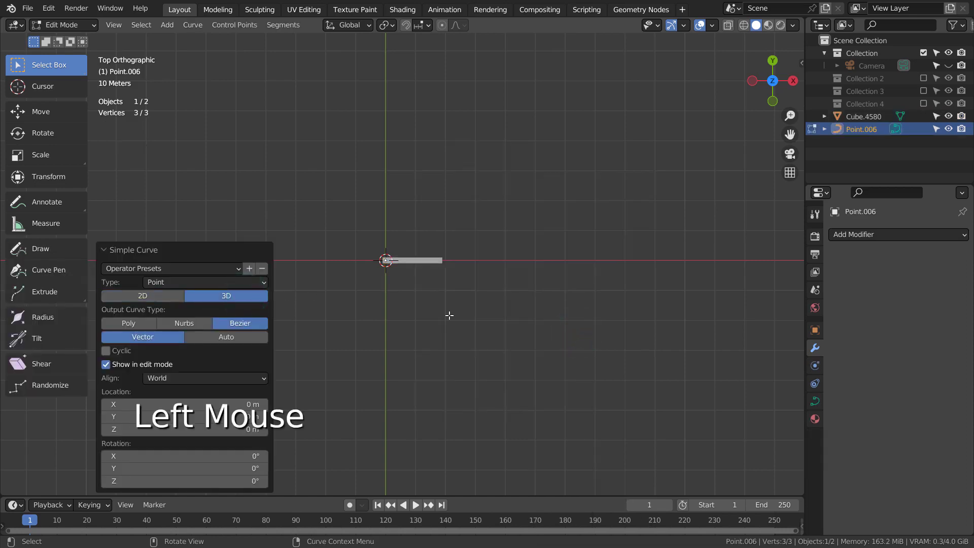
shift+middle_drag(406, 267, 501, 359)
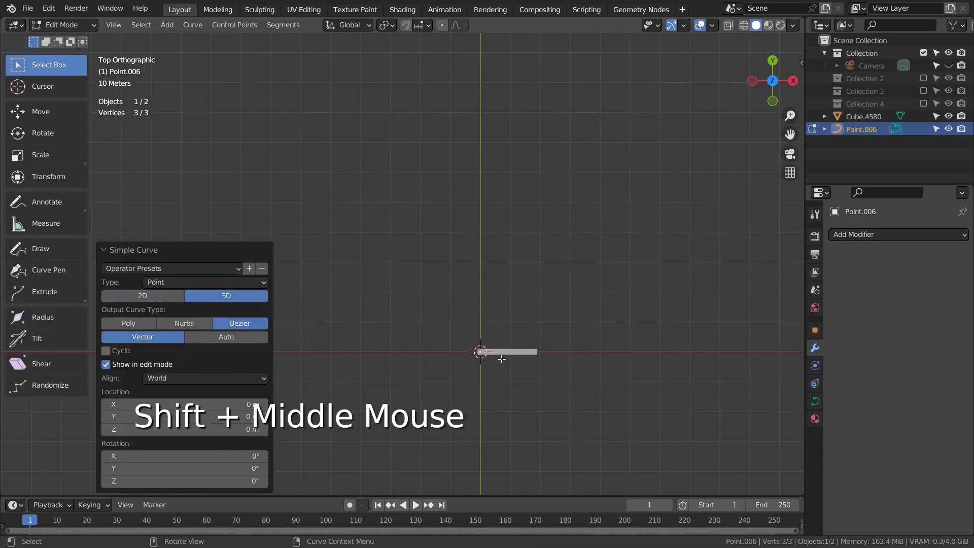
Extrude three new points to draw a wide C-shaped arc from the frame
key(e)
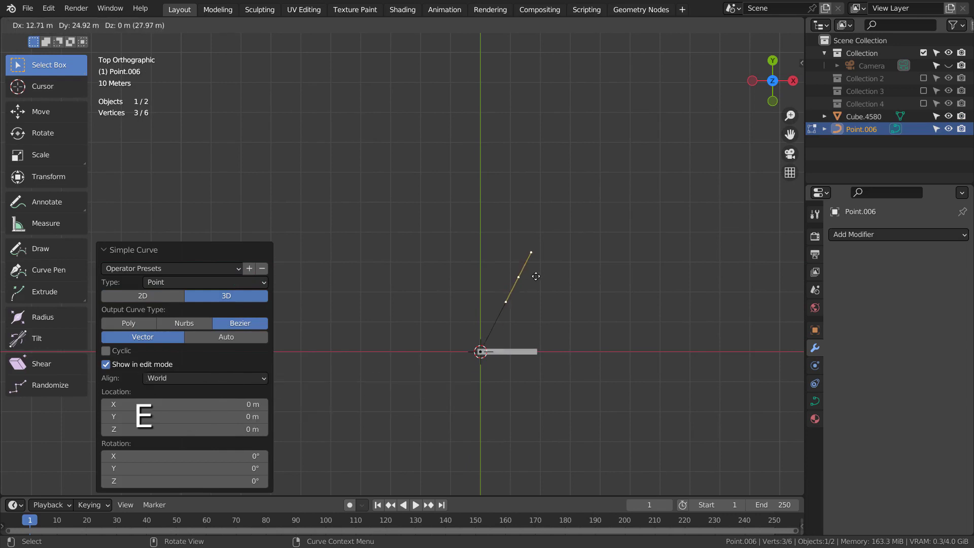
click(568, 234)
key(e)
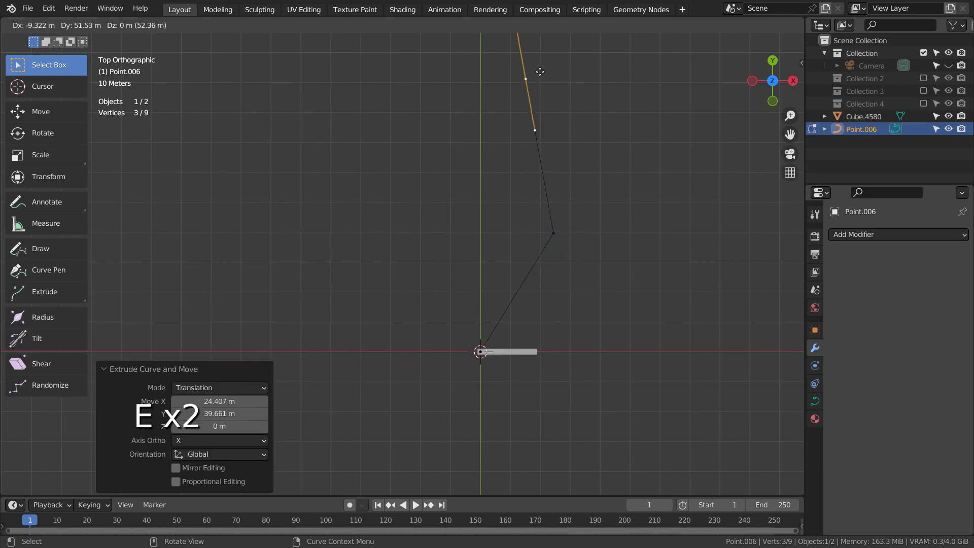
click(538, 71)
key(e)
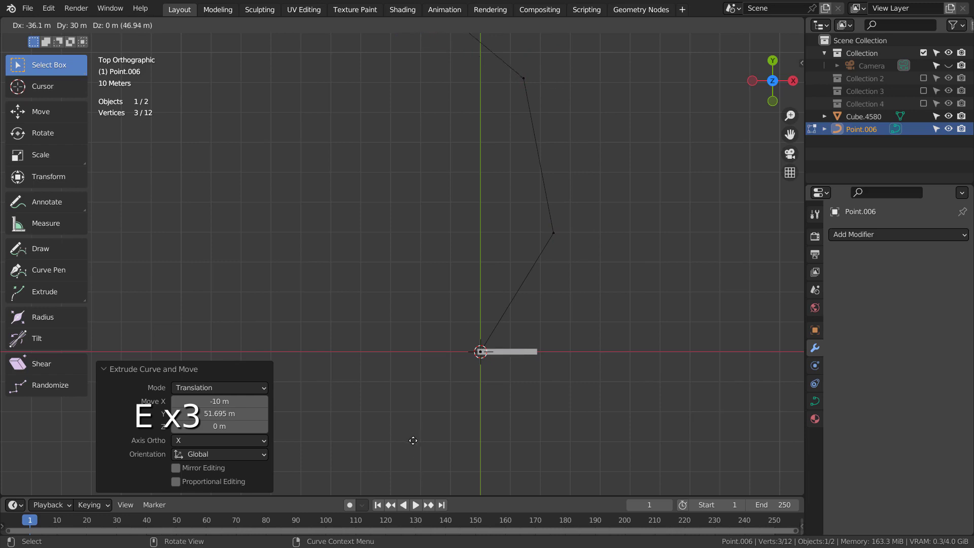
click(411, 424)
shift+middle_drag(613, 387, 569, 470)
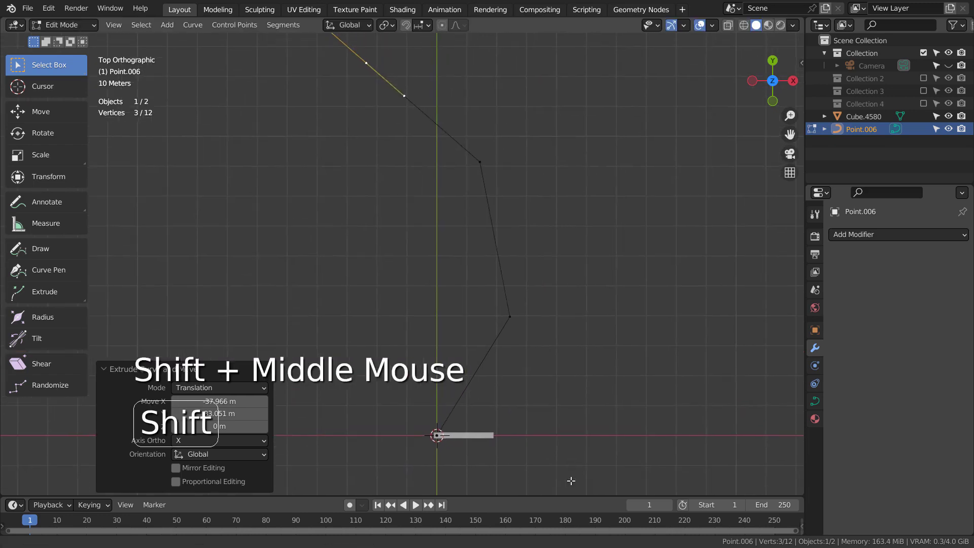
Set all curve points' handles to Automatic to smooth the arc
key(a)
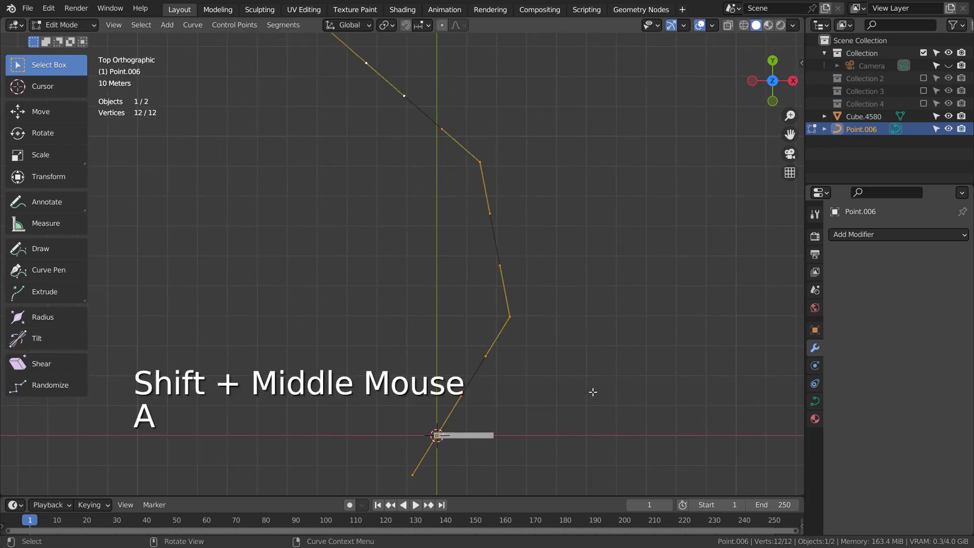
key(v)
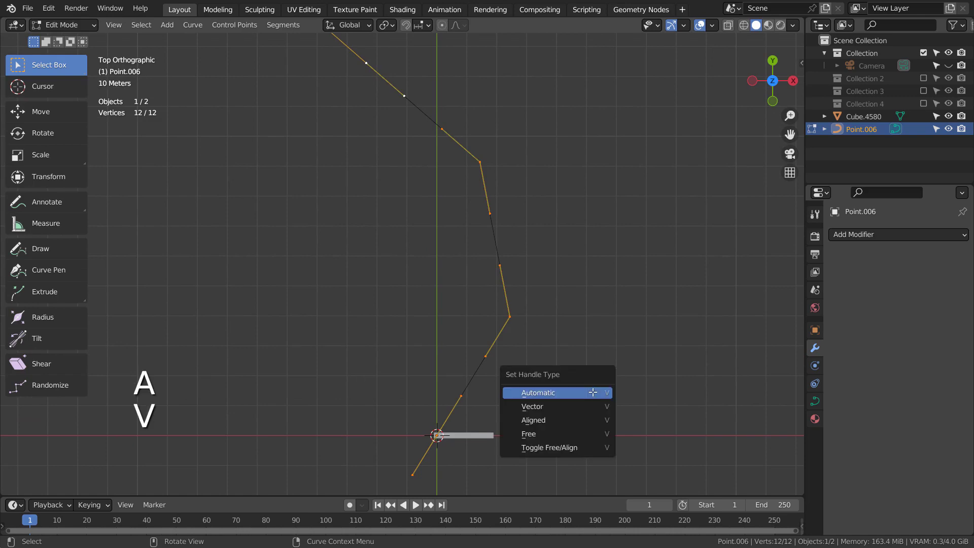
click(592, 392)
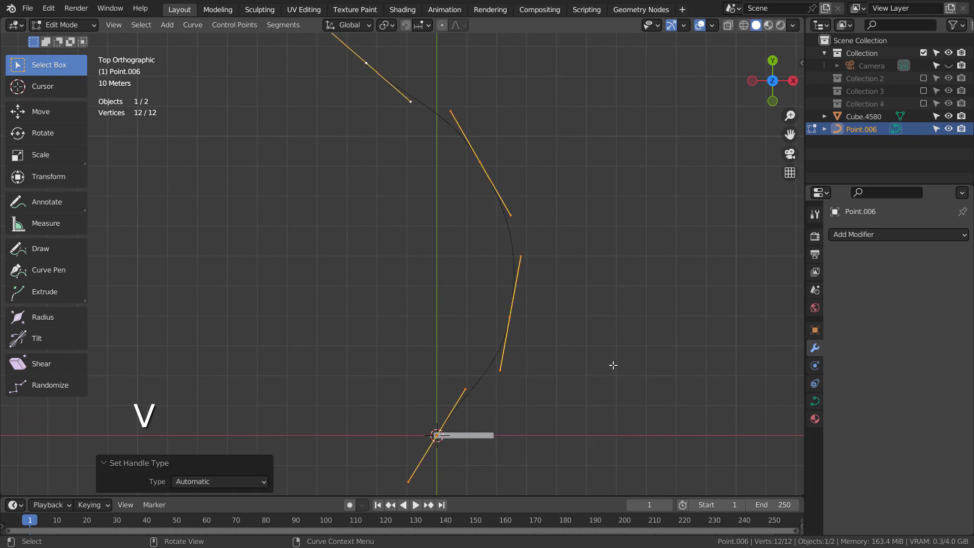
key(Tab)
middle_drag(623, 400, 578, 293)
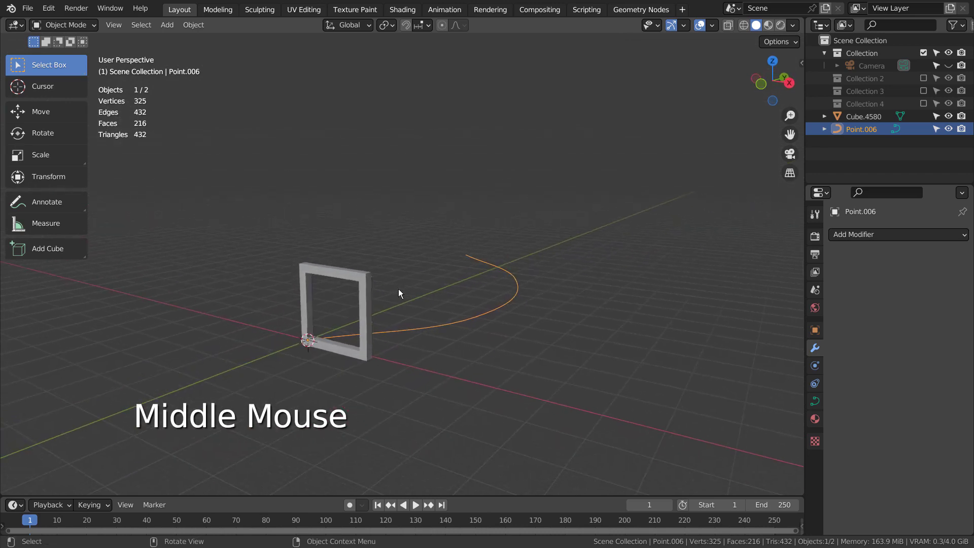
Add an Array and a Curve modifier to the frame Cube.4580
click(371, 292)
click(868, 237)
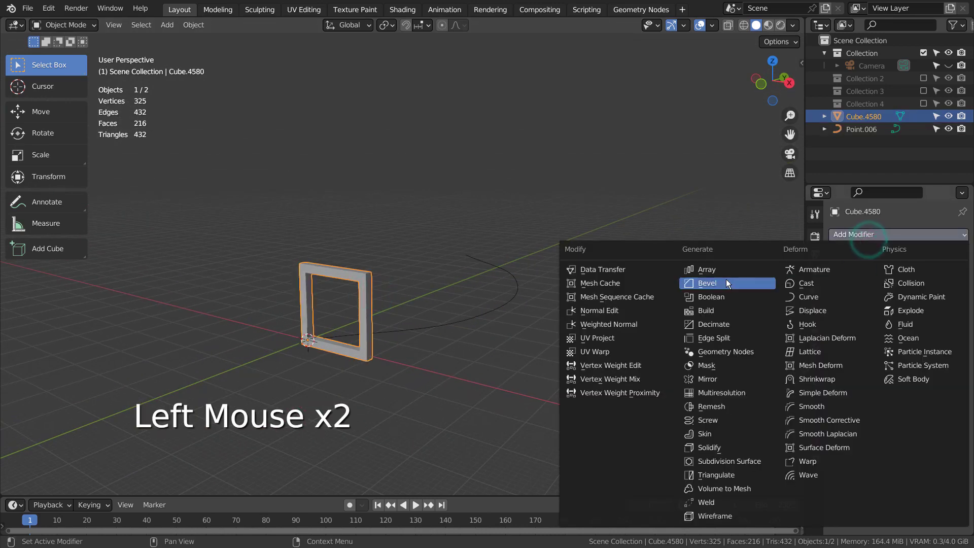
click(723, 272)
click(892, 234)
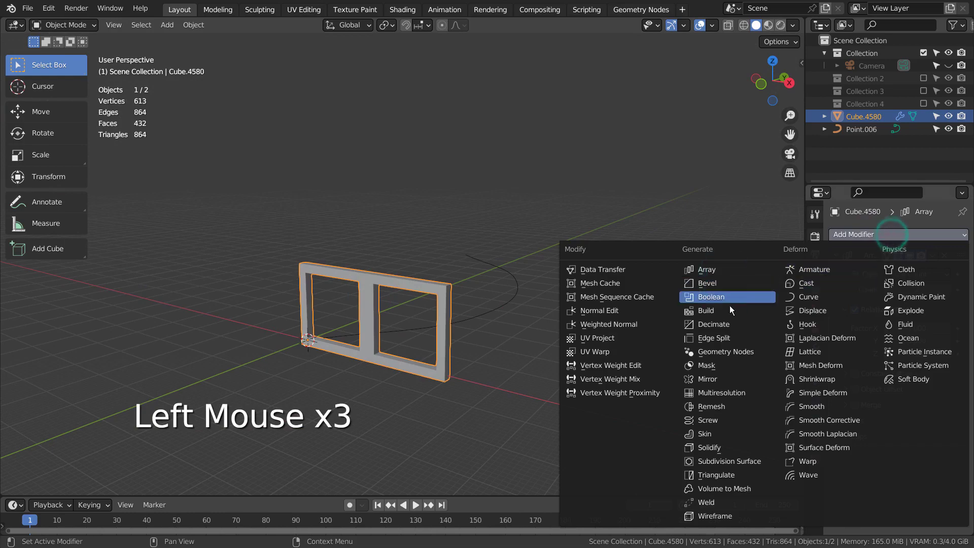
click(817, 295)
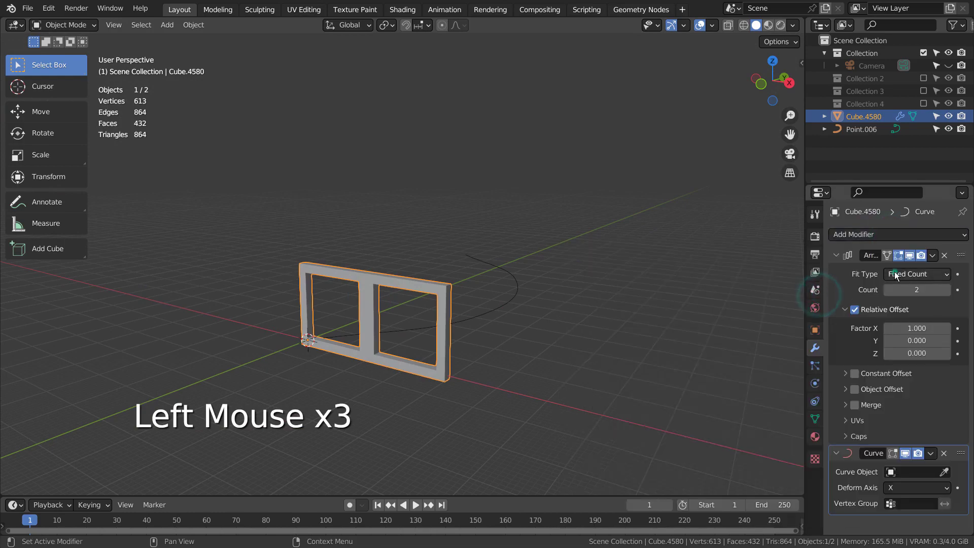
Set the Array to Fit Curve on Point.006 and the Curve modifier's object to Point.006
drag(895, 275, 898, 317)
click(896, 289)
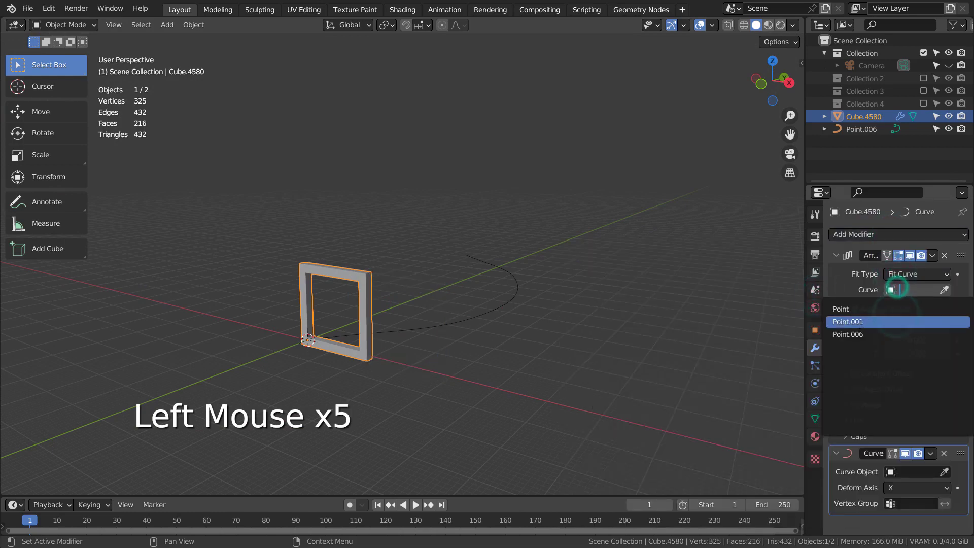
click(857, 334)
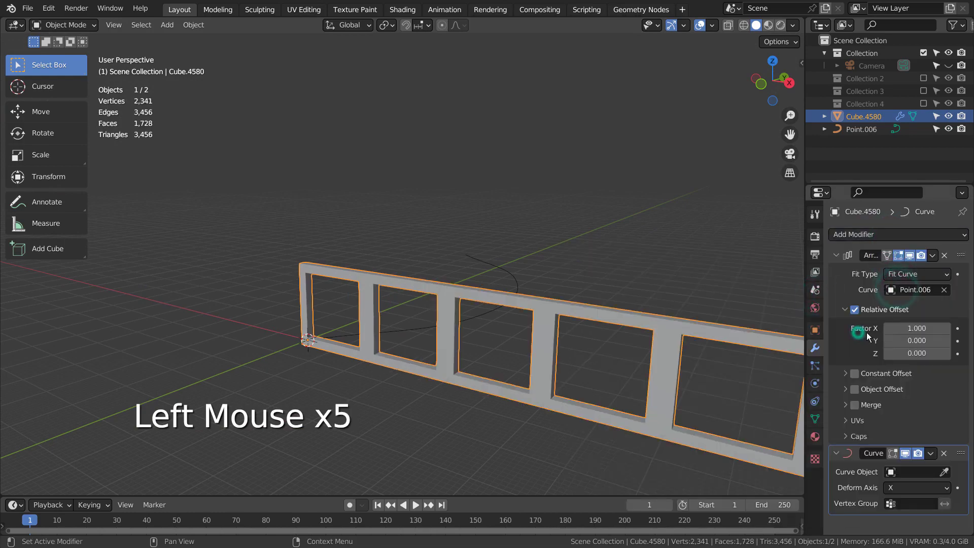
click(901, 469)
click(873, 365)
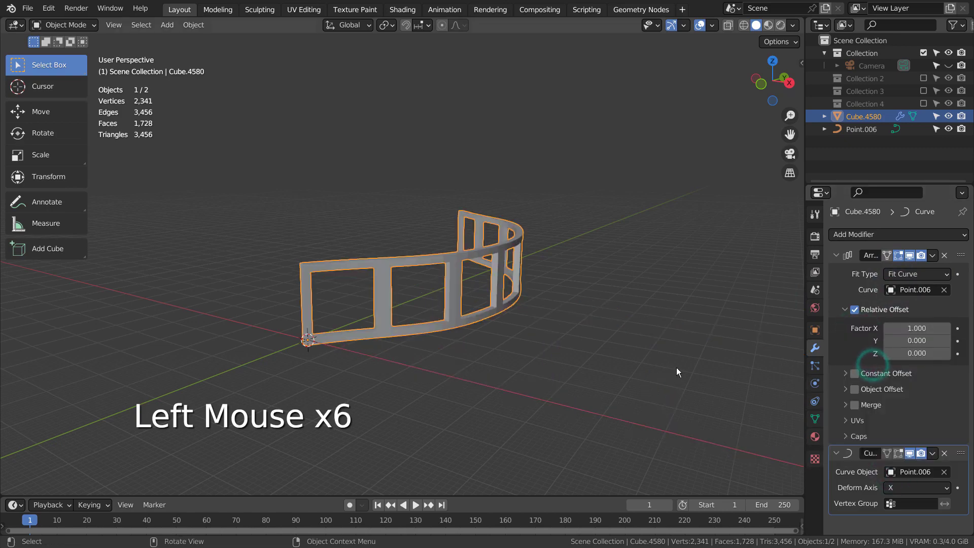
middle_drag(676, 367, 461, 349)
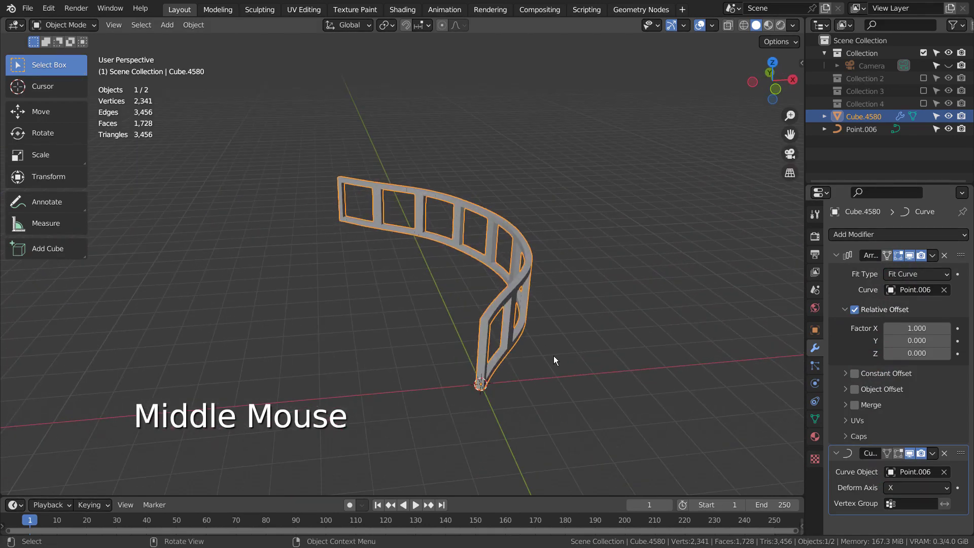
Rotate the whole Cube.4580 frame mesh −90° in top view, forming a continuous tunnel
key(Tab)
key(KP_7)
key(a)
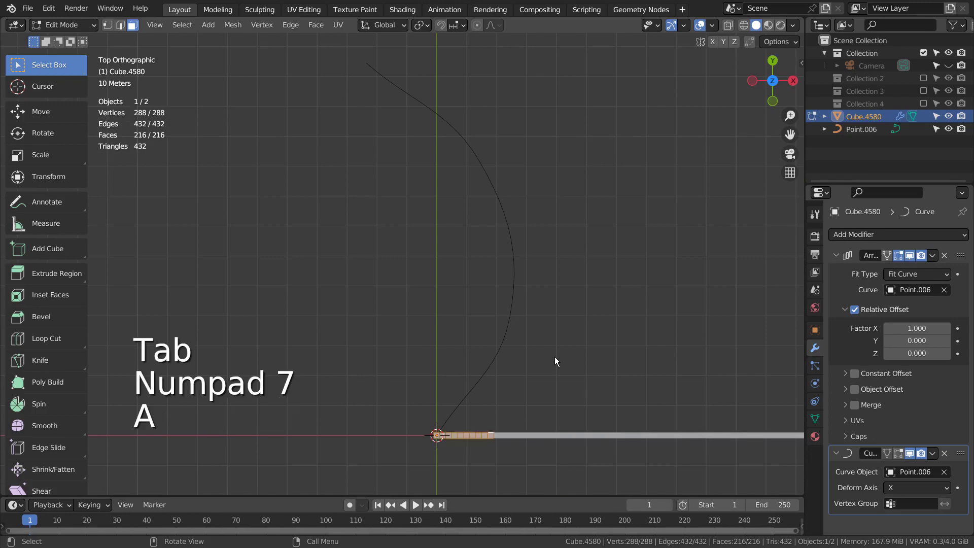
key(r)
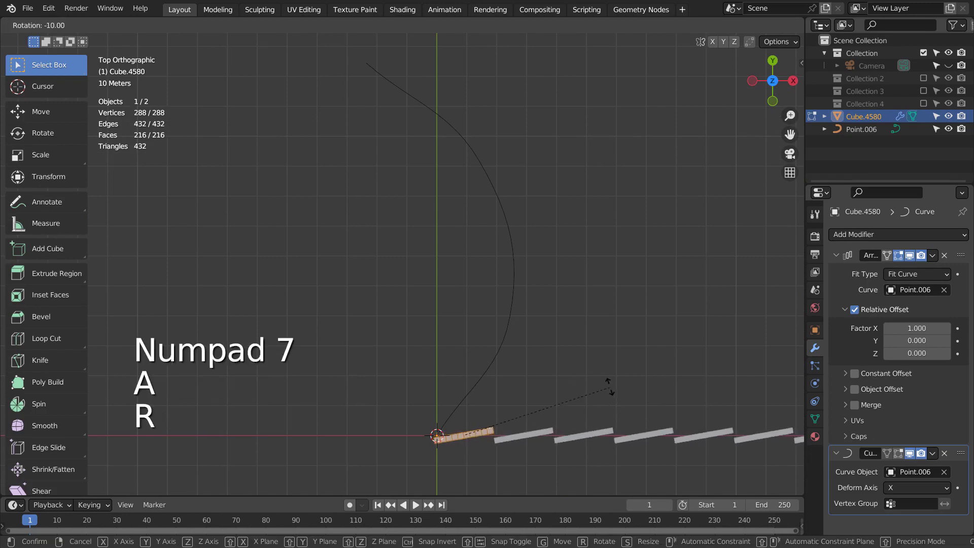
ctrl+click(454, 368)
key(Tab)
middle_drag(595, 418, 457, 304)
scroll(644, 299, up, 2)
scroll(496, 336, up, 2)
mouse_move(496, 336)
middle_down()
mouse_move(498, 318)
mouse_move(508, 321)
mouse_move(499, 332)
middle_up()
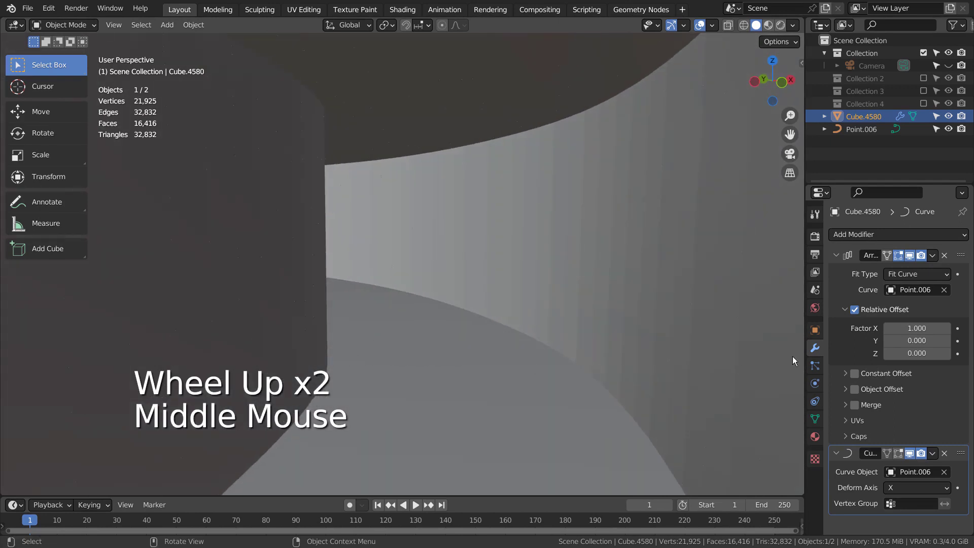
Apply the tunnel's Array and Curve modifiers to the mesh
click(843, 281)
key(ctrl)
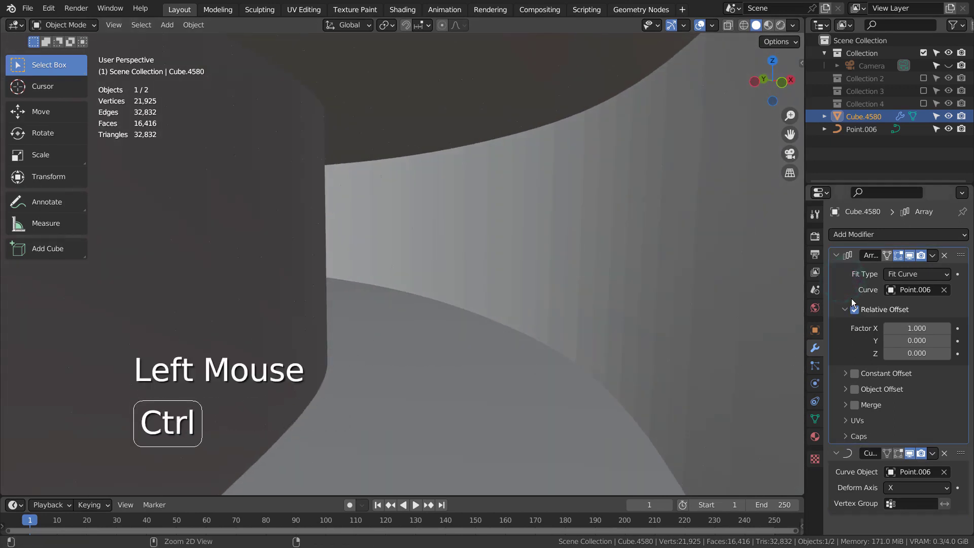
key(ctrl+a)
key(ctrl+a)
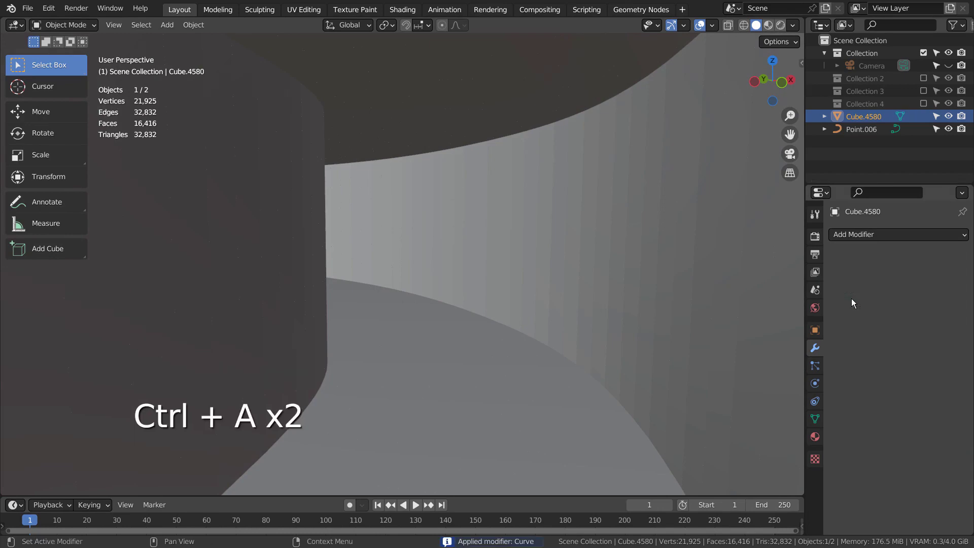
Randomize the tunnel's vertices in Edit Mode with an amount of 0.117 m
key(Tab)
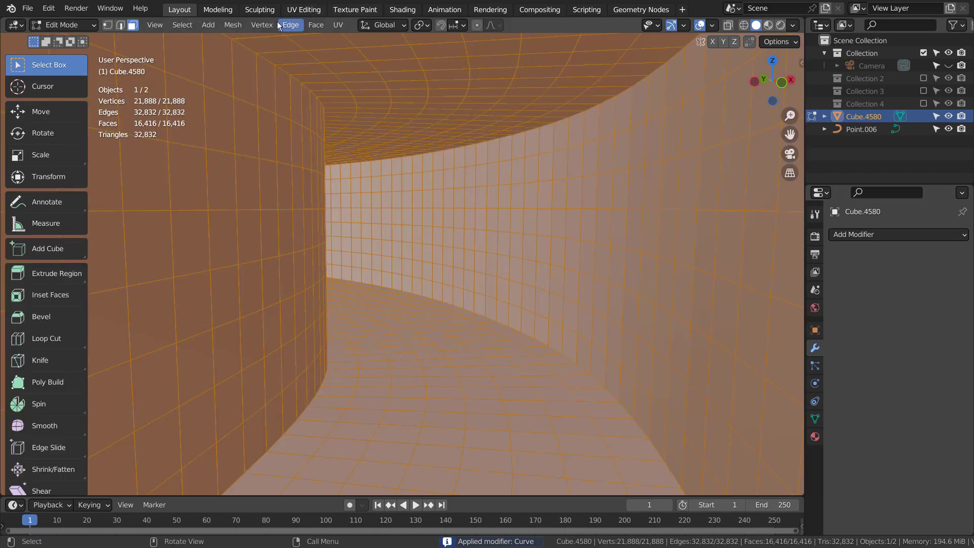
click(232, 25)
mouse_move(237, 38)
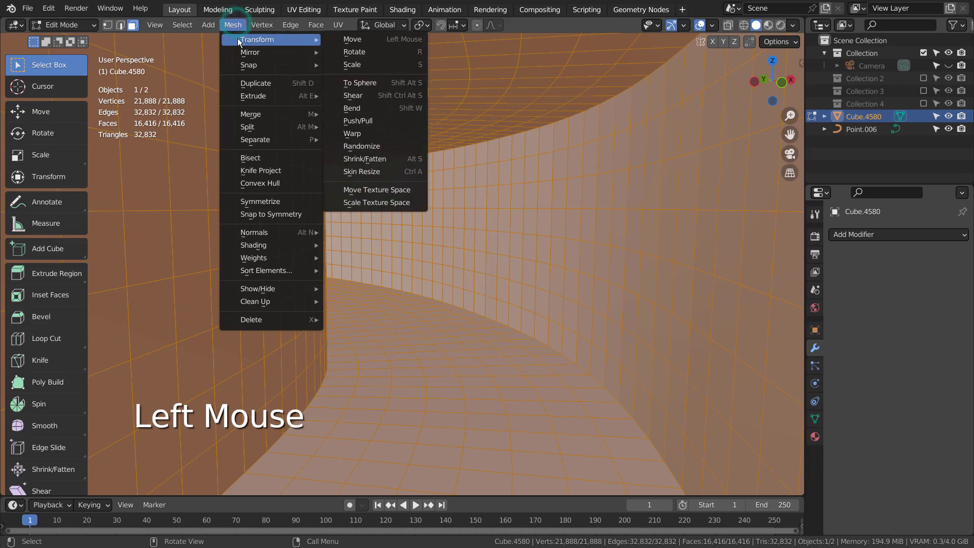
click(416, 147)
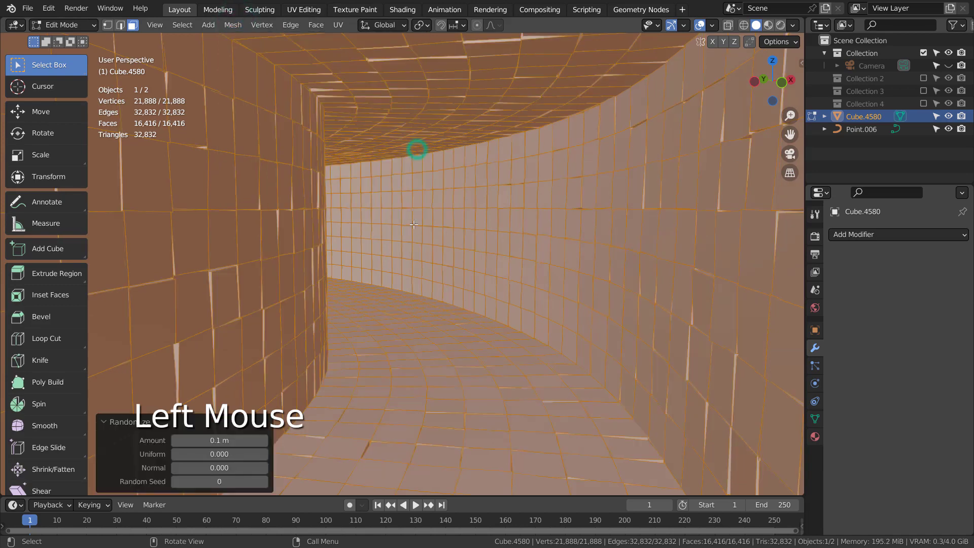
shift+click(215, 439)
mouse_move(215, 440)
shift+mouse_down()
mouse_move(235, 440)
mouse_move(207, 440)
shift+mouse_up()
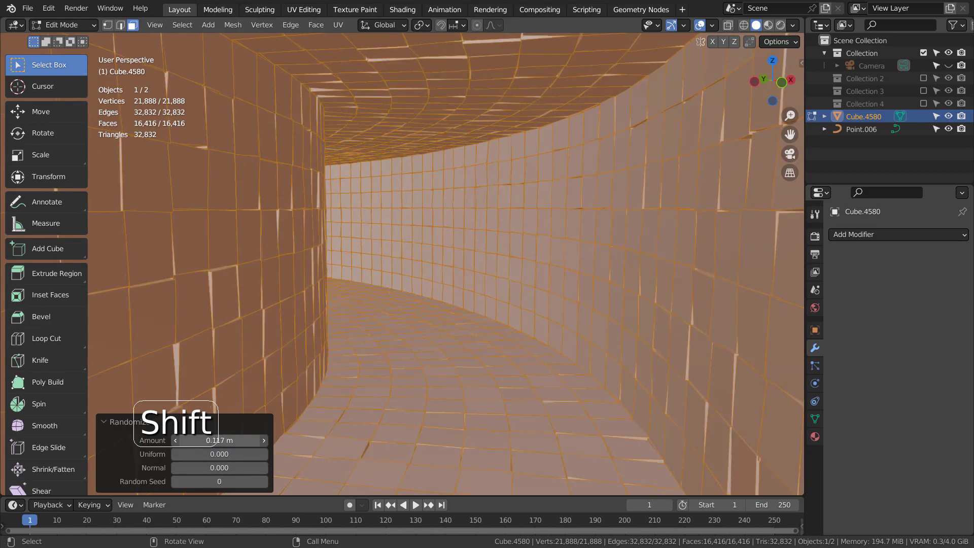
key(Tab)
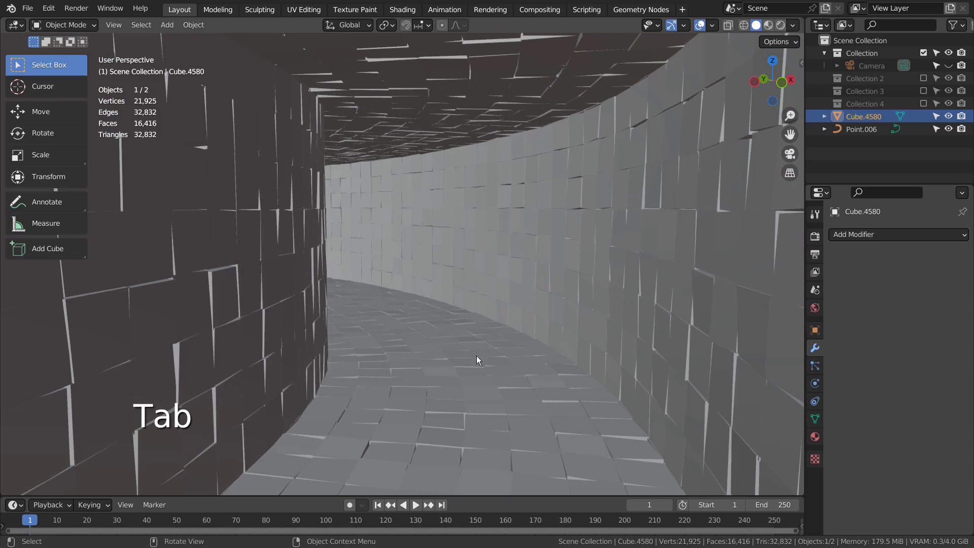
Delete the tunnel mesh Cube.4580 and its guide curve Point.006
scroll(479, 360, down, 3)
middle_drag(478, 364, 450, 374)
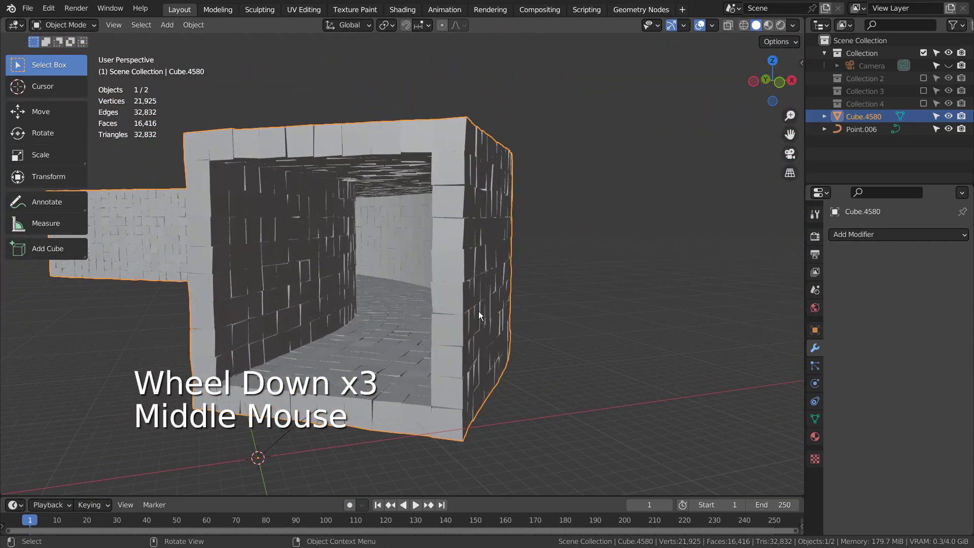
key(x)
click(411, 275)
click(423, 327)
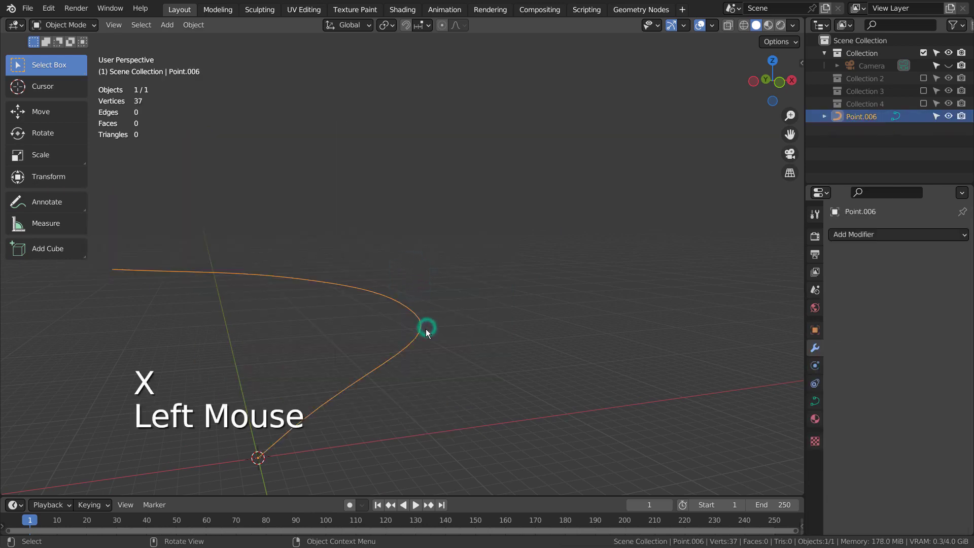
key(x)
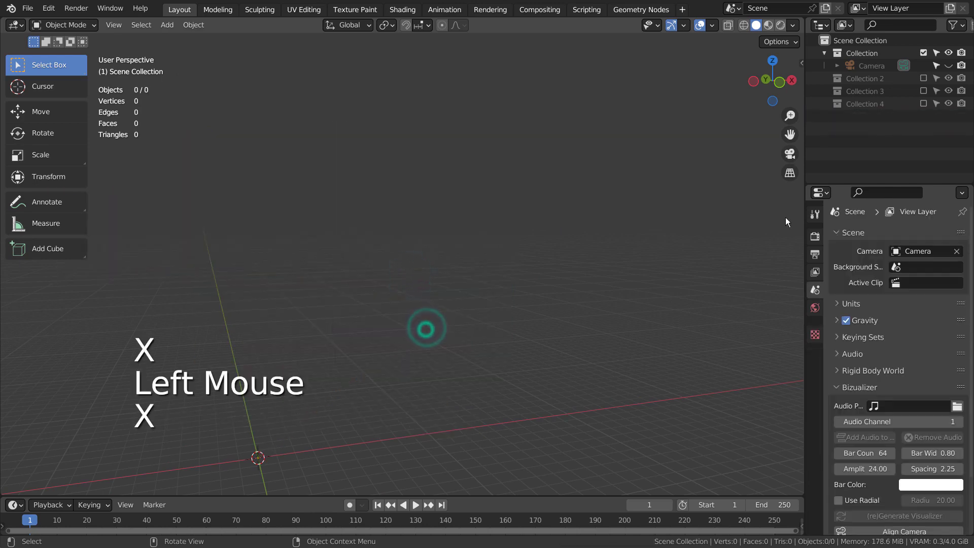
Toggle Collection 2 on and off, enable Collection 3's block tunnel, and view through the camera
click(923, 78)
middle_drag(636, 189, 629, 239)
scroll(672, 239, down, 3)
click(923, 79)
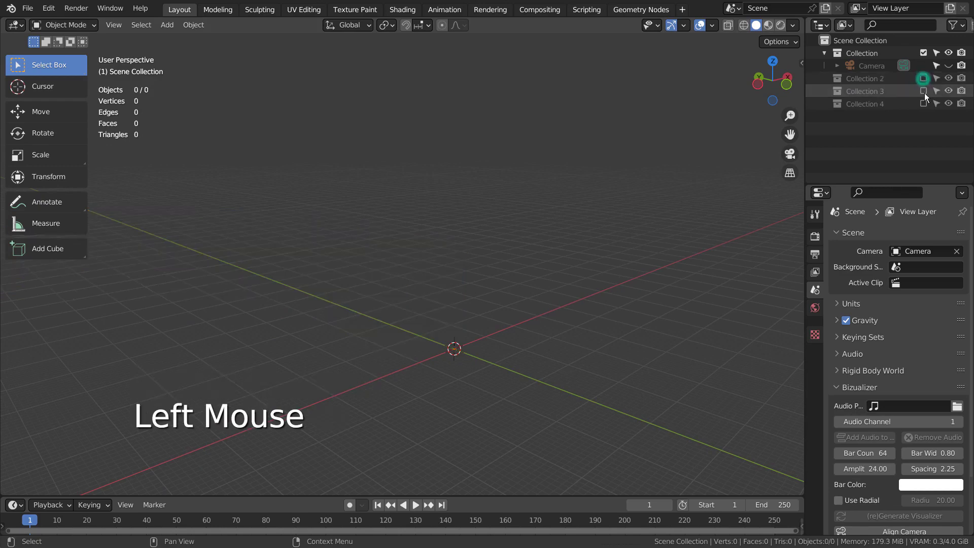
click(923, 91)
middle_drag(629, 258, 562, 252)
key(KP_0)
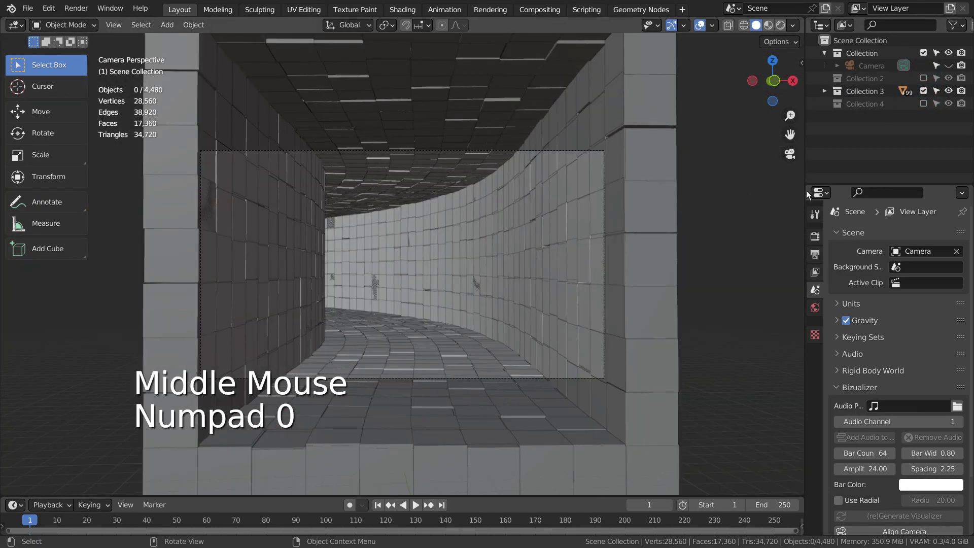
Include Collection 4 in the scene and select its point lights Point through Point.005
click(923, 104)
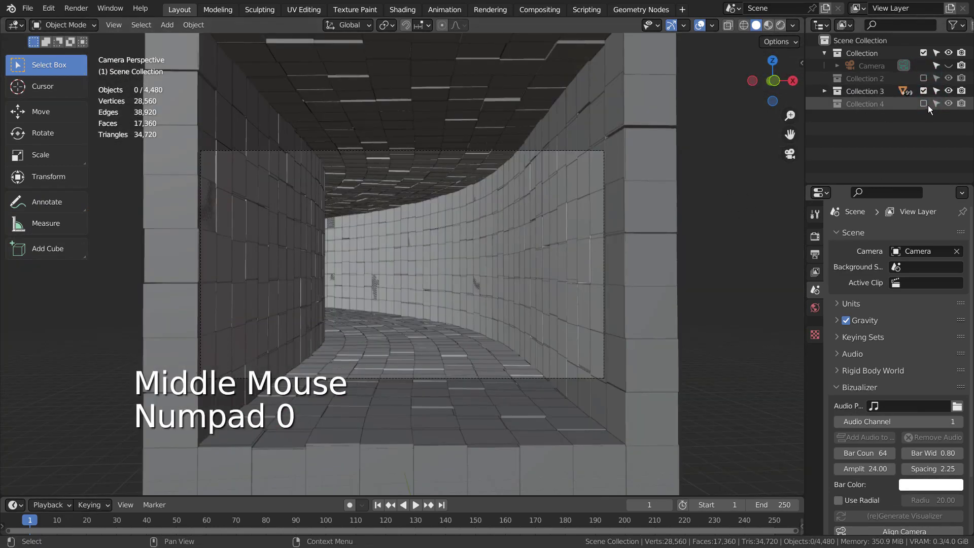
click(822, 103)
click(863, 117)
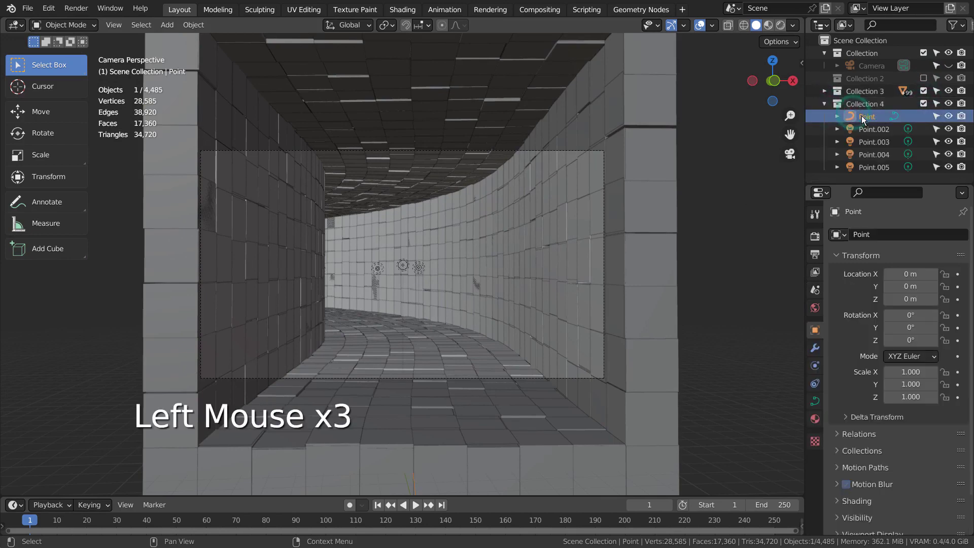
click(872, 129)
shift+click(872, 167)
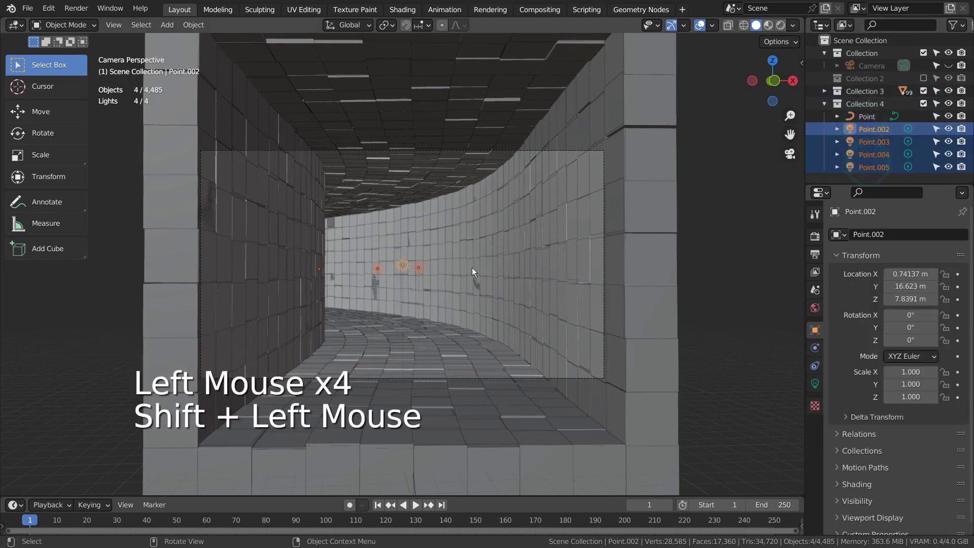
Switch the viewport to wireframe with Shift+Z and orbit around the tunnel
mouse_move(472, 267)
middle_down()
mouse_move(486, 271)
mouse_move(485, 284)
middle_up()
key(shift+z)
middle_drag(545, 266, 549, 313)
scroll(550, 314, down, 3)
middle_drag(470, 288, 400, 282)
scroll(409, 254, up, 2)
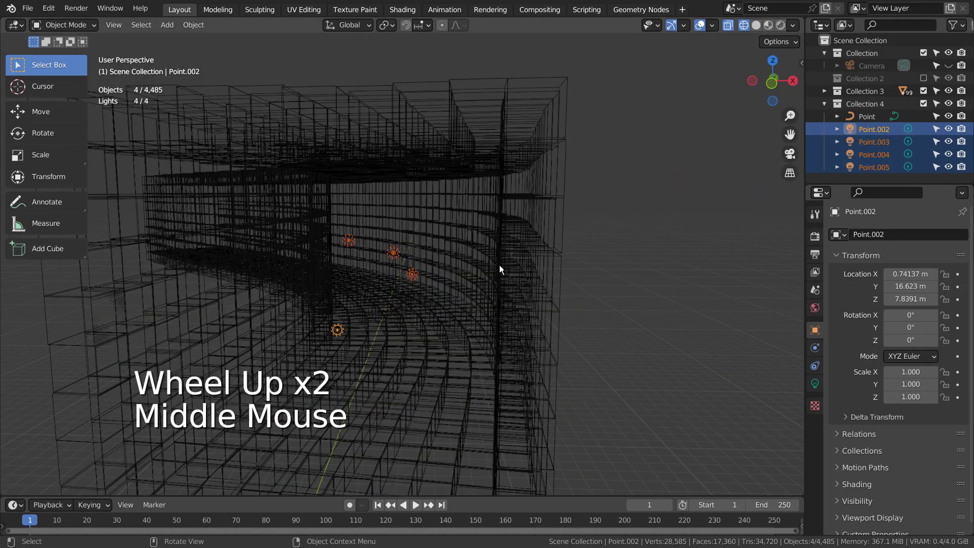
Inspect Point.002's light settings in a maximized Properties editor, then restore the layout
click(873, 129)
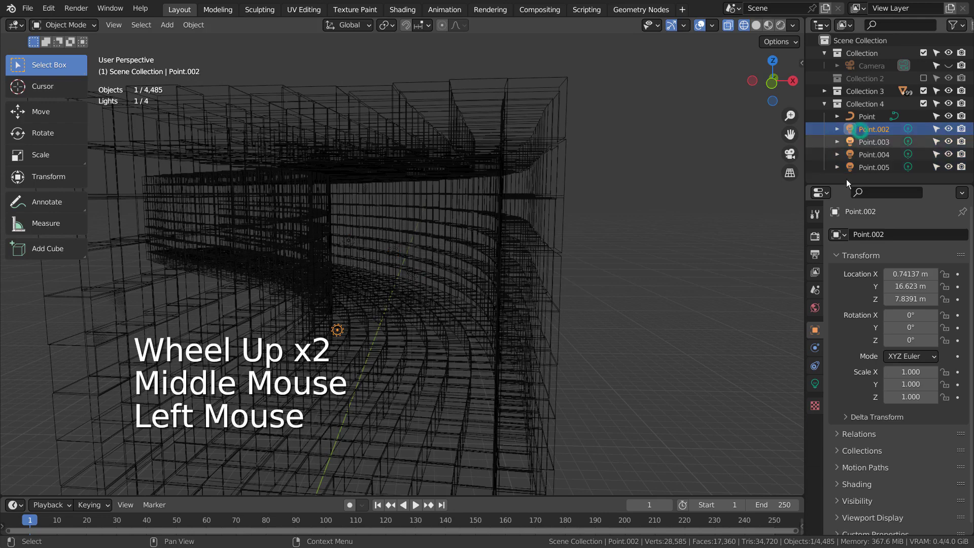
click(815, 382)
key(ctrl)
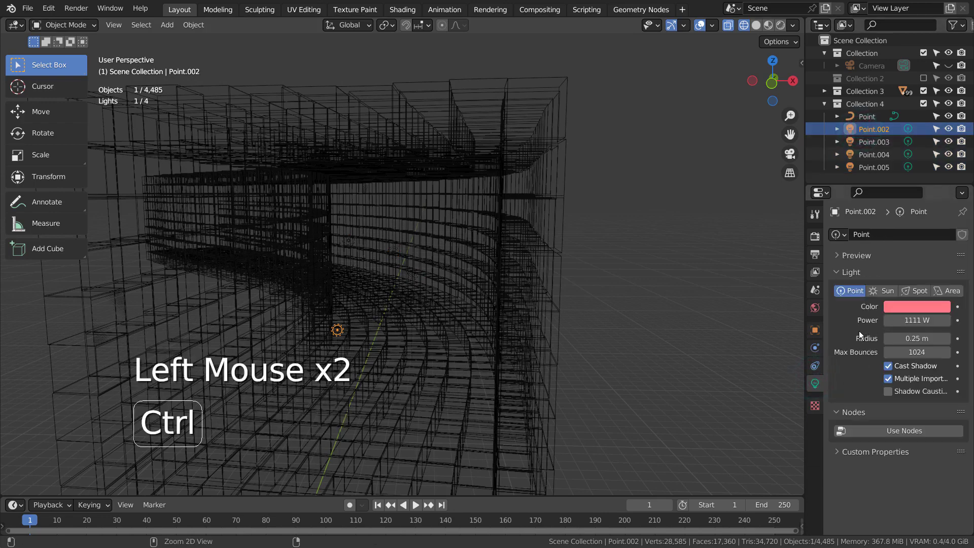
key(ctrl+space)
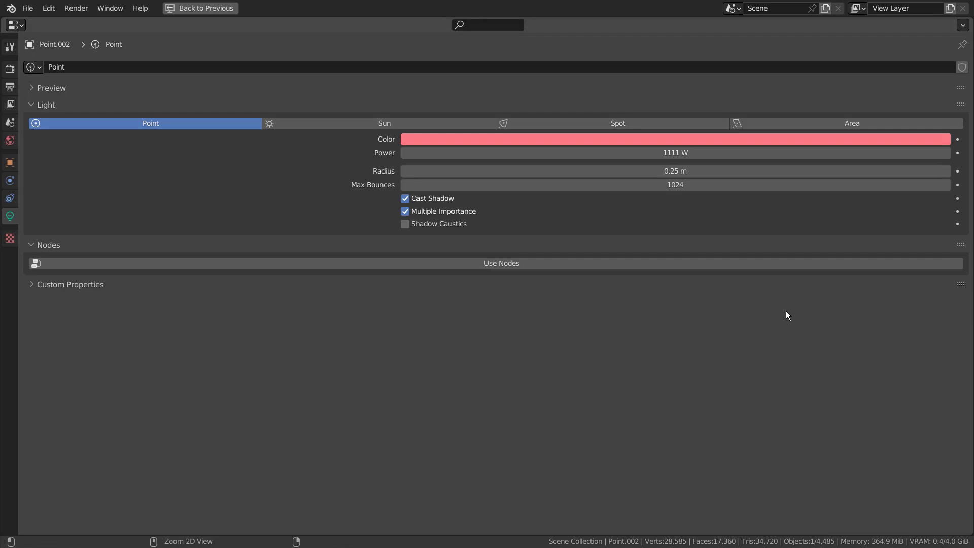
key(ctrl+space)
Review the green Point.003, blue Point.004 and white Point.005 lights, then collapse Collection 4
click(894, 141)
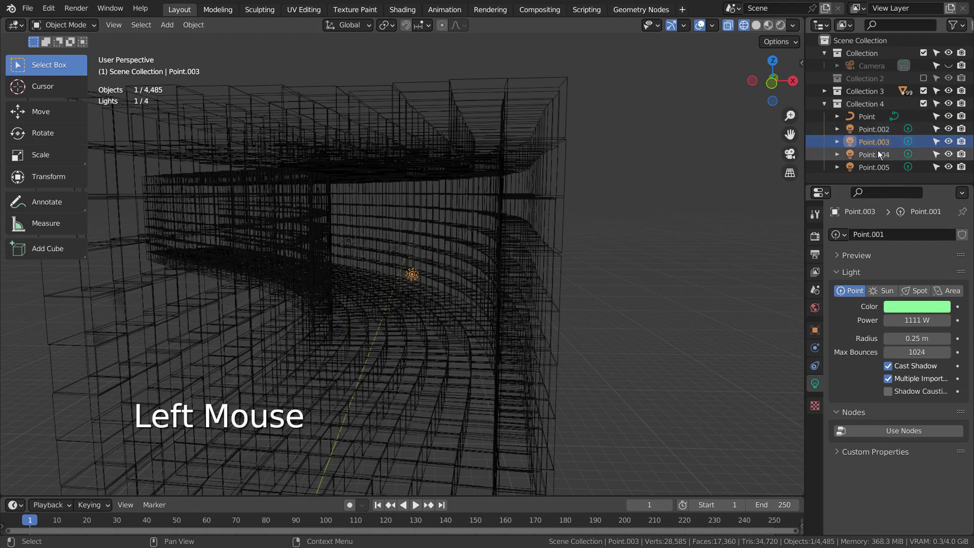
click(880, 154)
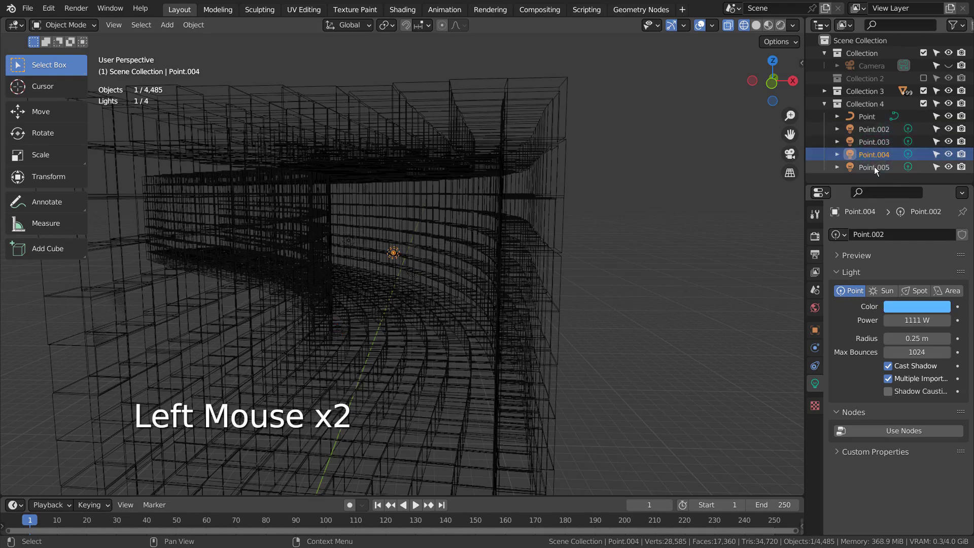
click(874, 169)
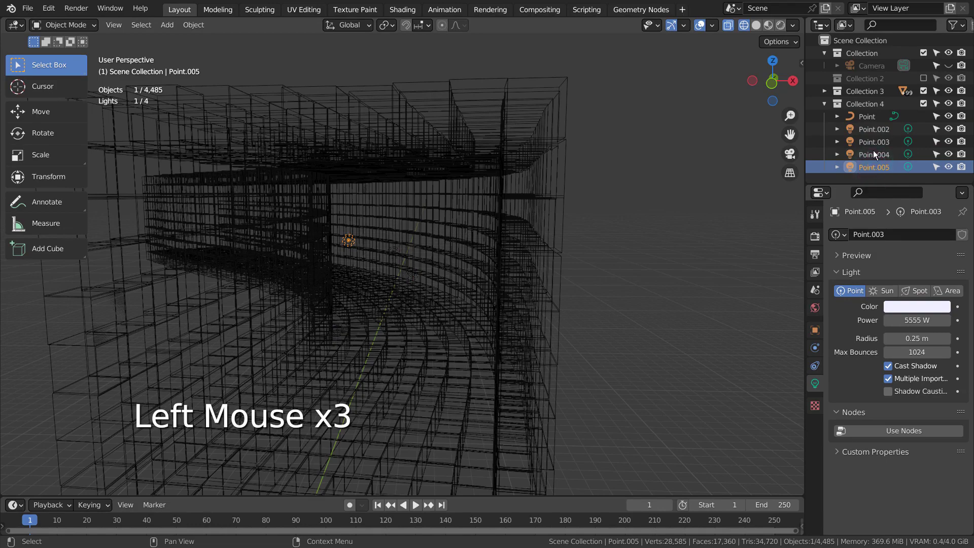
click(824, 103)
Show Collection 3's Cube material enlarged: white base, Metallic 0.927, Roughness 0.097
click(824, 91)
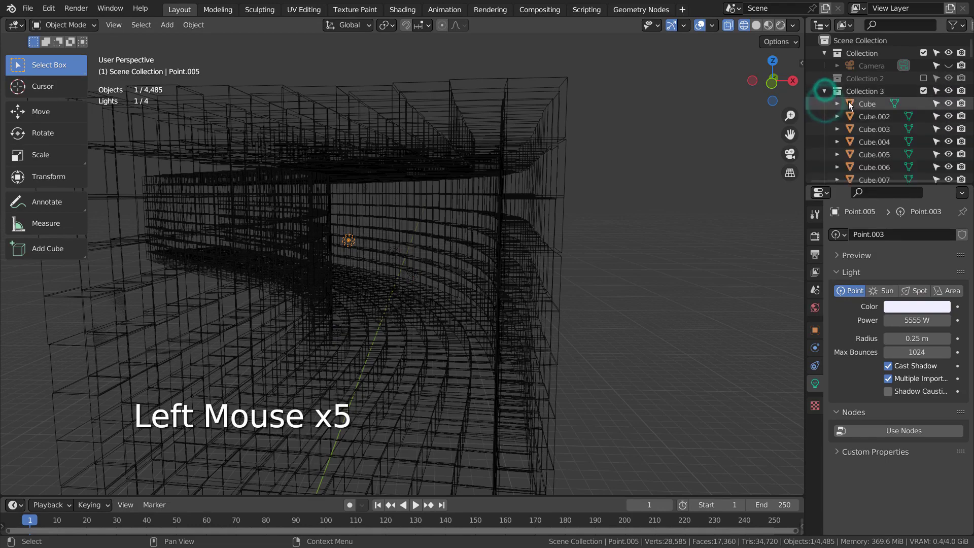
click(851, 104)
click(815, 432)
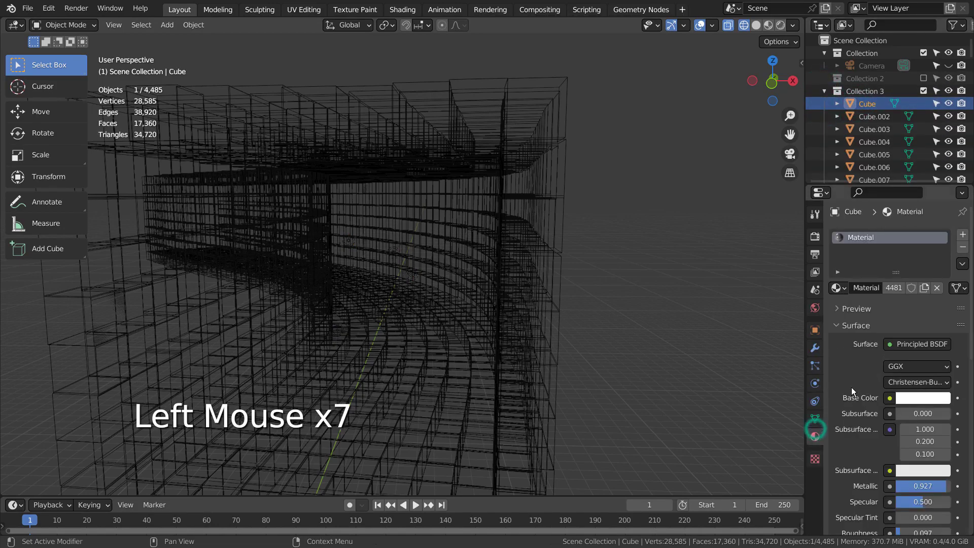
key(ctrl+space)
scroll(720, 372, down, 5)
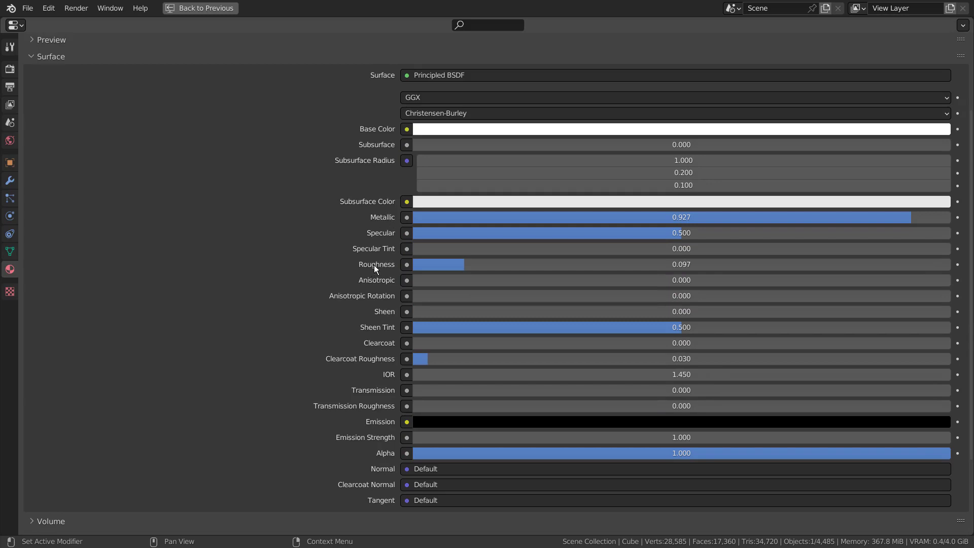
Review the World and Cycles render settings, then view the Ghosts Glare and RGB Curves compositing tree
key(ctrl+space)
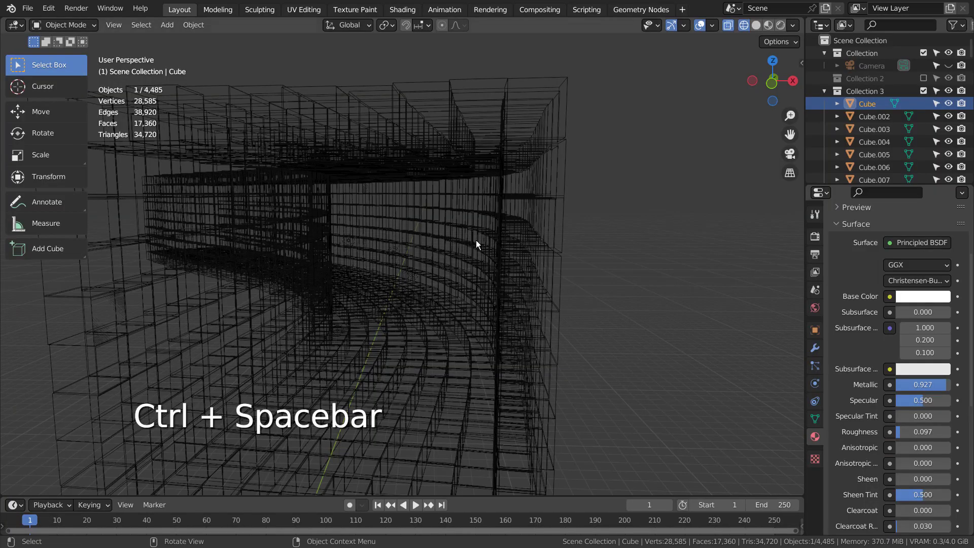
click(814, 307)
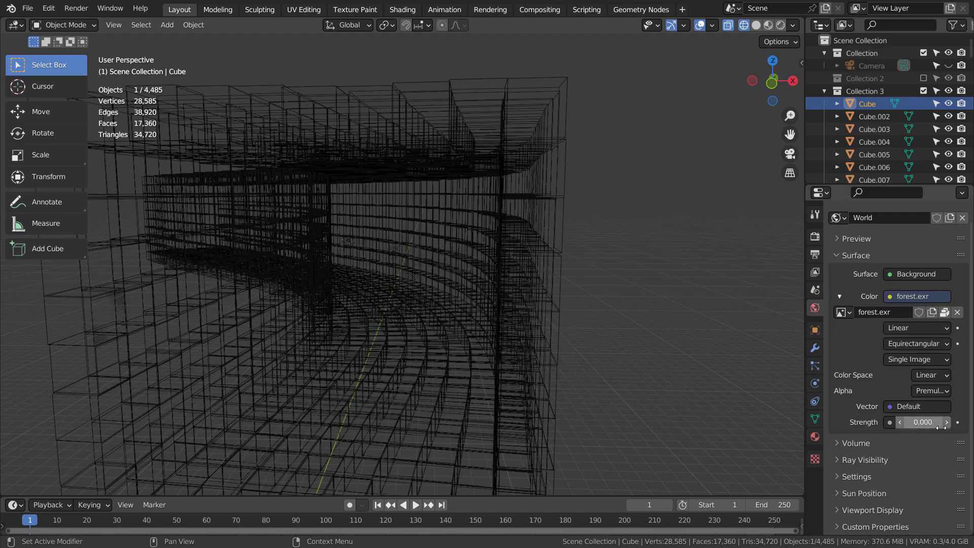
click(814, 236)
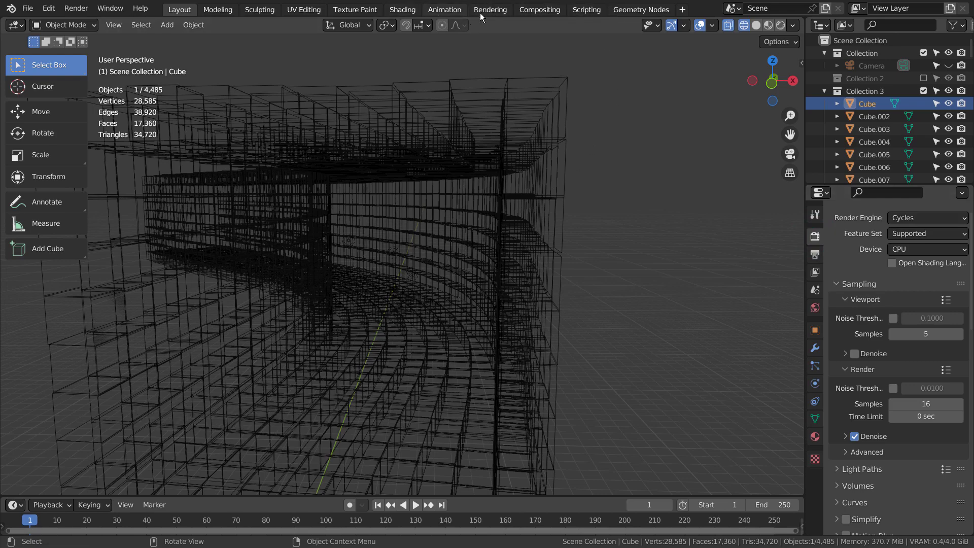
click(533, 10)
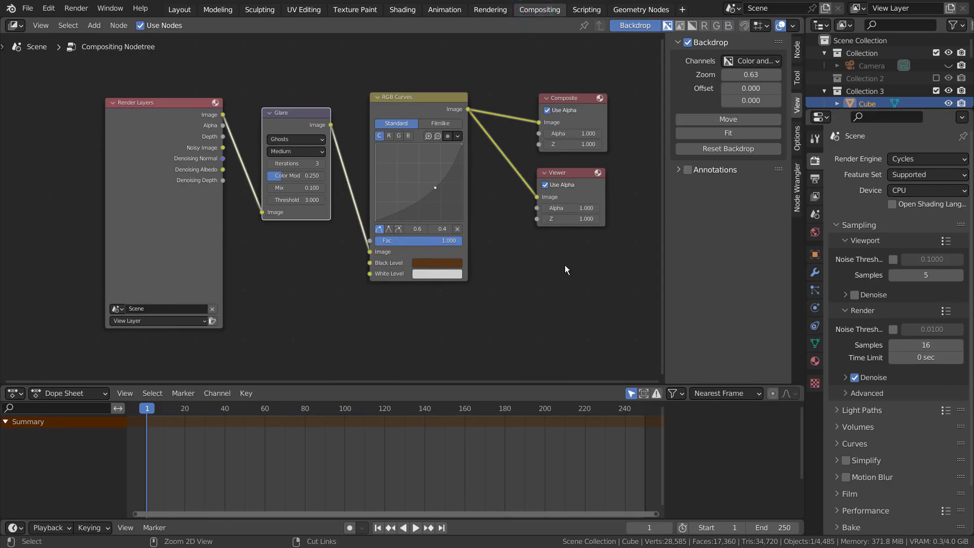